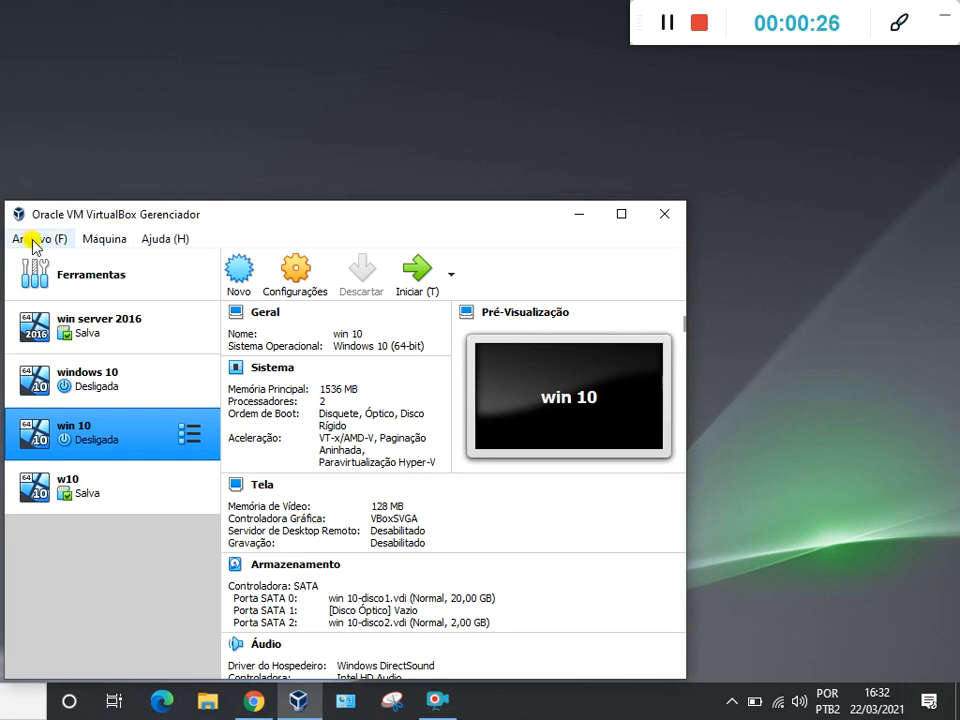
# - Start creating a new virtual machine and enter window 10 as its name
pyautogui.click(239, 280)
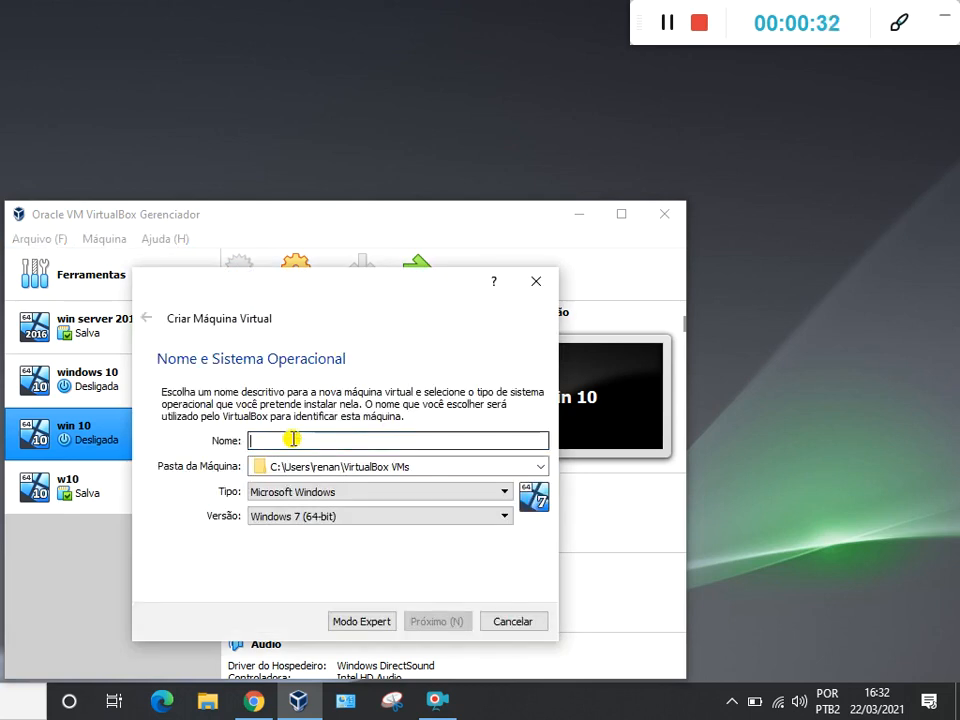
pyautogui.write('win')
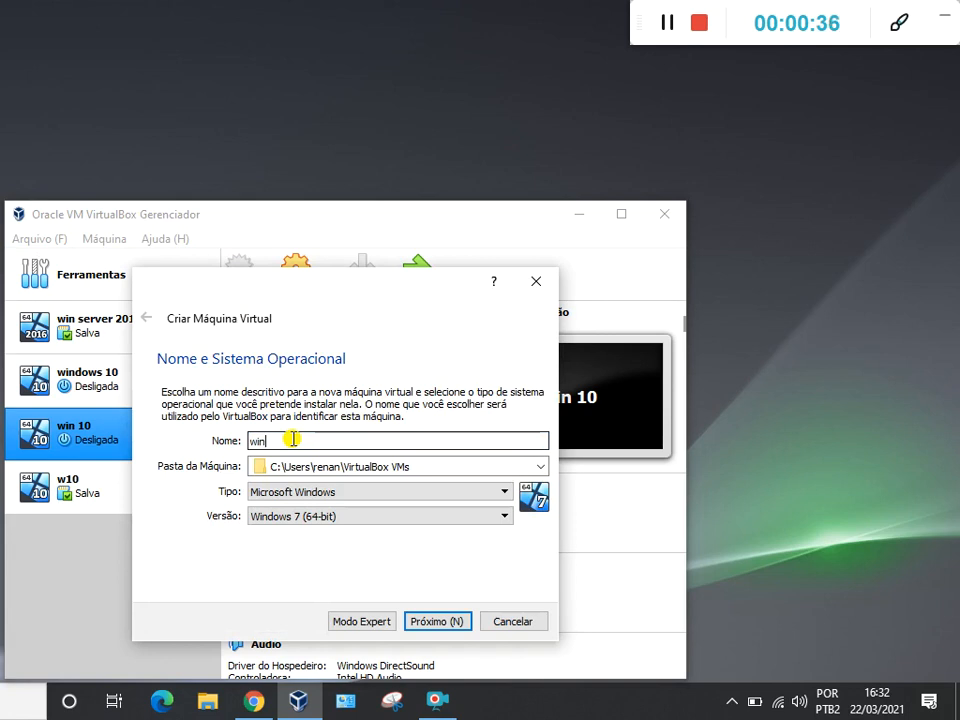
pyautogui.write('dow')
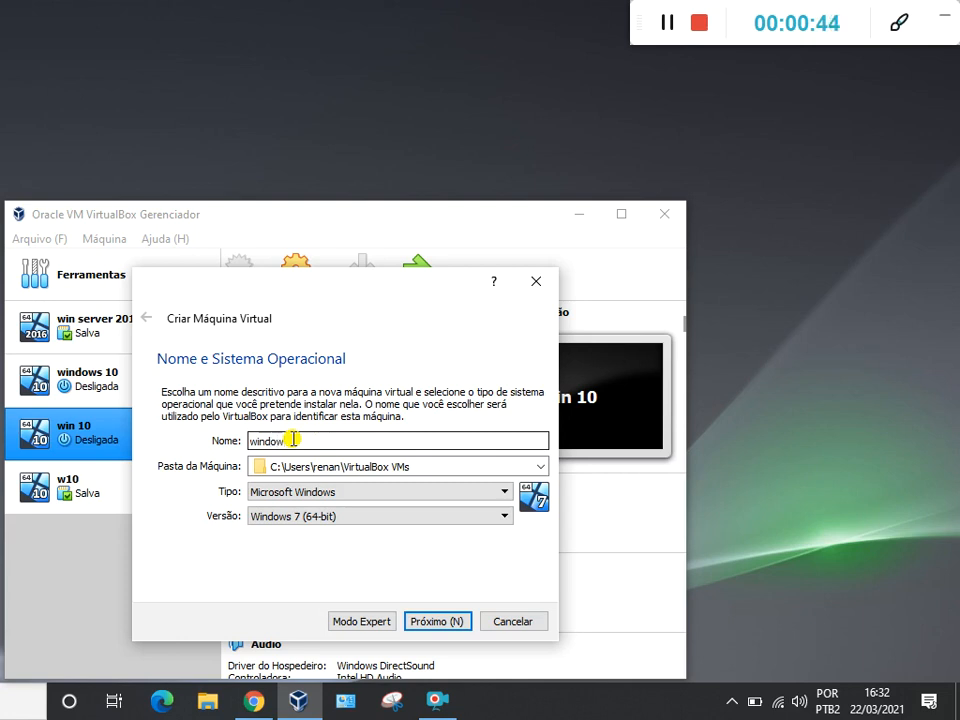
pyautogui.write('s')
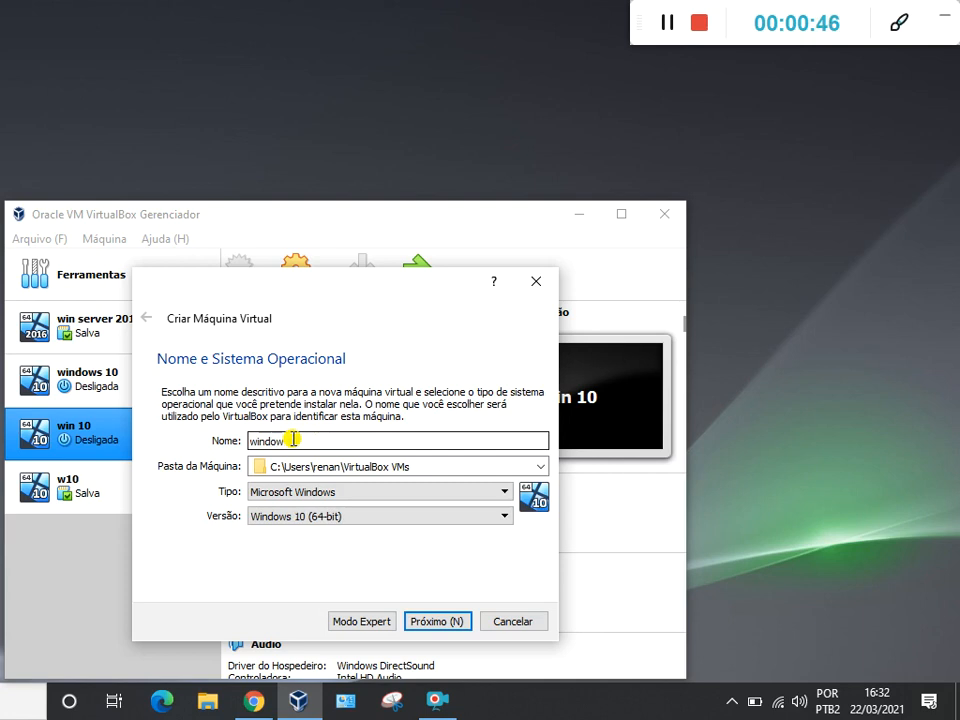
pyautogui.write(' 10')
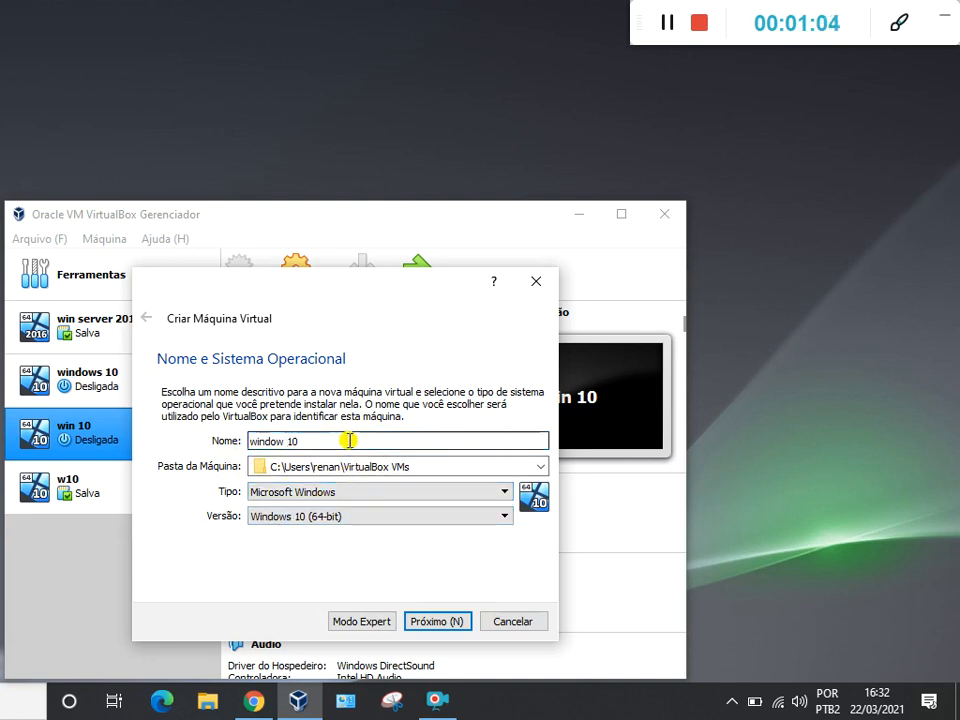
# - Replace the machine name with ubuntu, and then with debian, to try the automatic operating-system type selection
pyautogui.press('BackSpace')
pyautogui.press('BackSpace')
pyautogui.press('BackSpace')
pyautogui.press('BackSpace')
pyautogui.press('BackSpace')
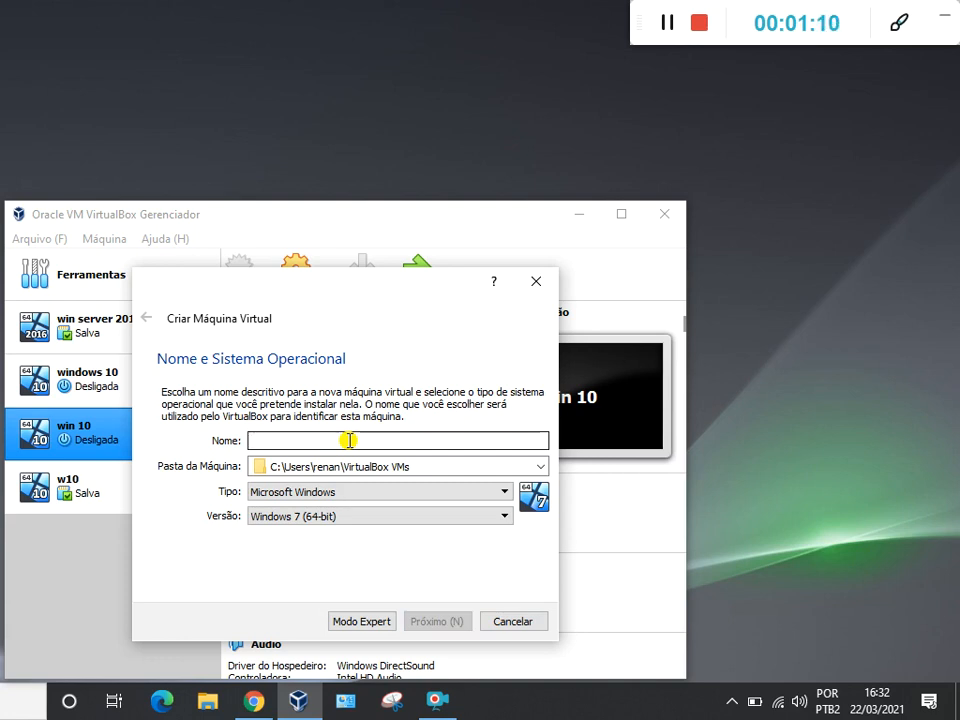
pyautogui.write('ubun')
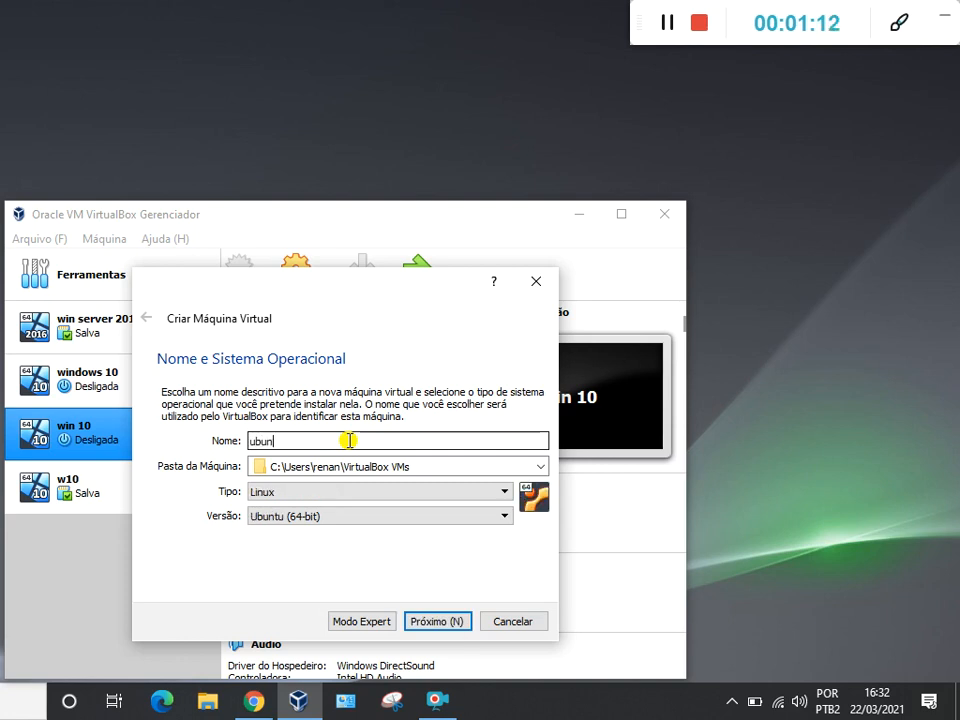
pyautogui.write('tu')
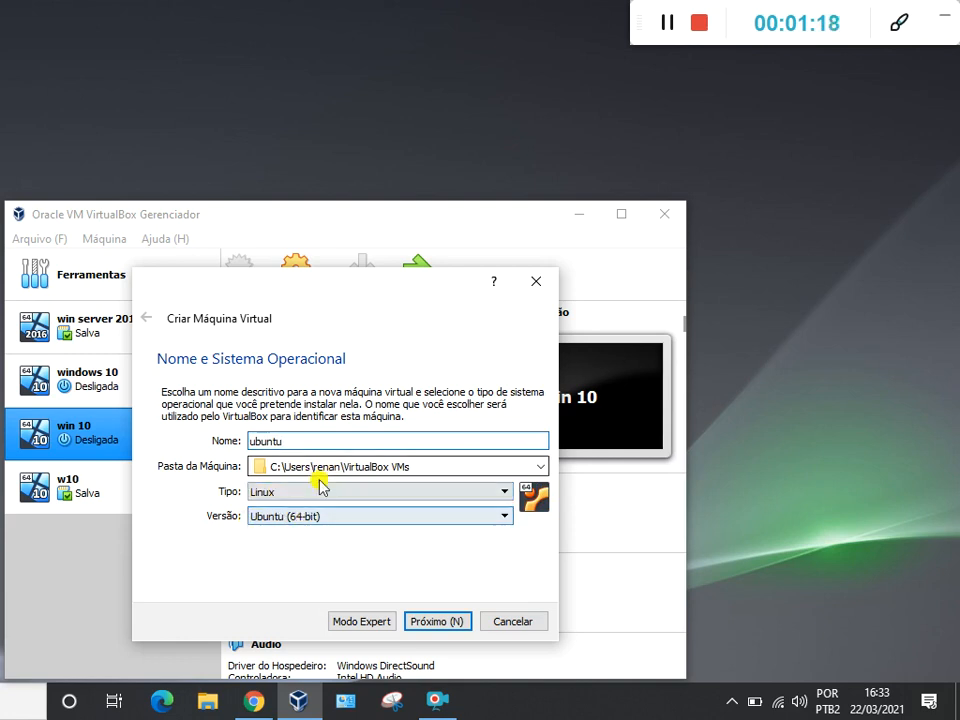
pyautogui.moveTo(302, 437); pyautogui.dragTo(227, 440)
pyautogui.write('debian')
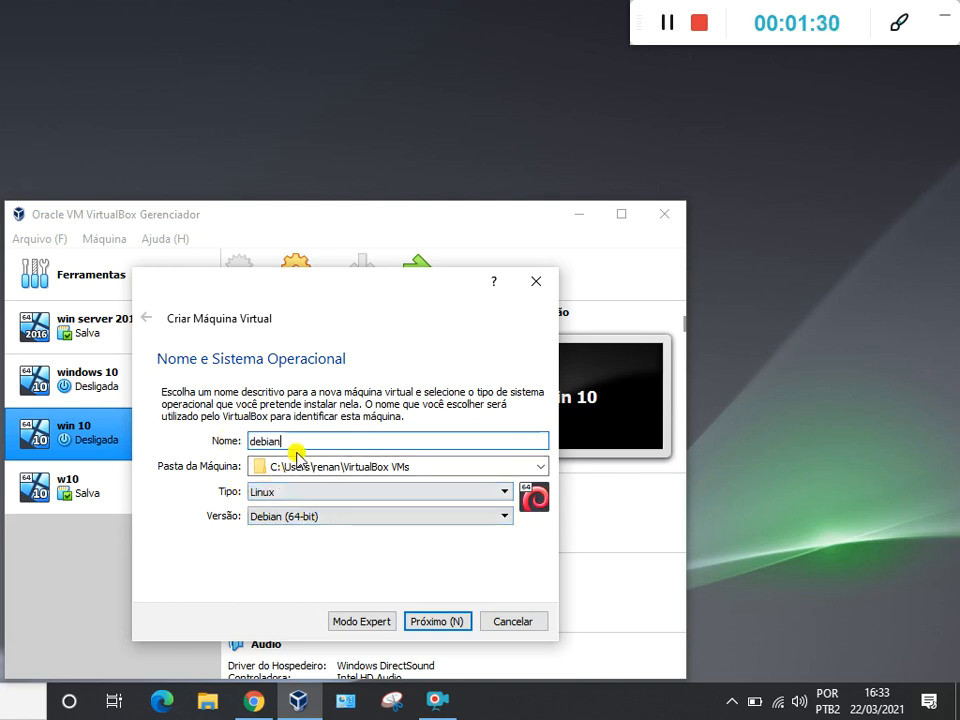
# - Rename the new machine window10 with type Microsoft Windows, version Windows 10 (64-bit), and continue to the memory size
pyautogui.press('BackSpace')
pyautogui.press('BackSpace')
pyautogui.press('BackSpace')
pyautogui.press('BackSpace')
pyautogui.press('BackSpace')
pyautogui.press('BackSpace')
pyautogui.write('w')
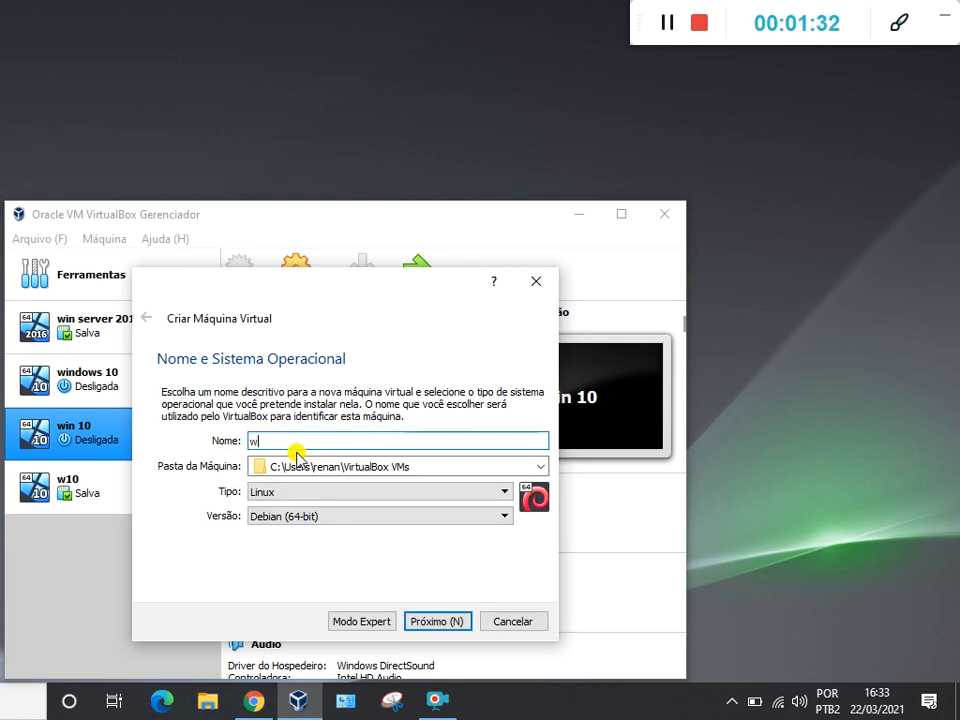
pyautogui.write('indows10')
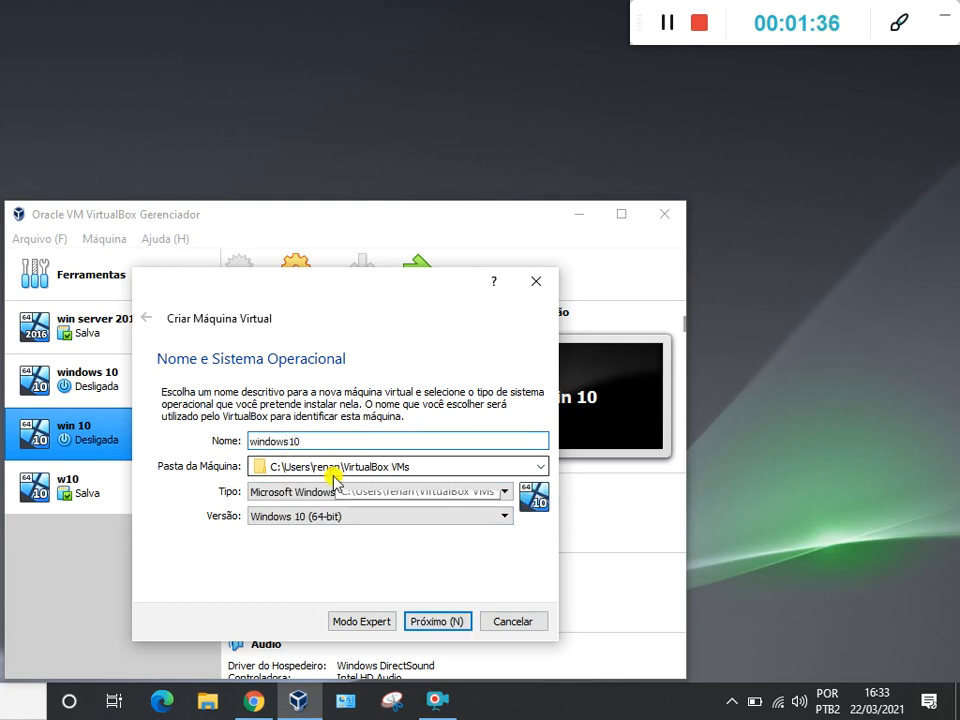
pyautogui.press('Left')
pyautogui.press('Left')
pyautogui.press('Left')
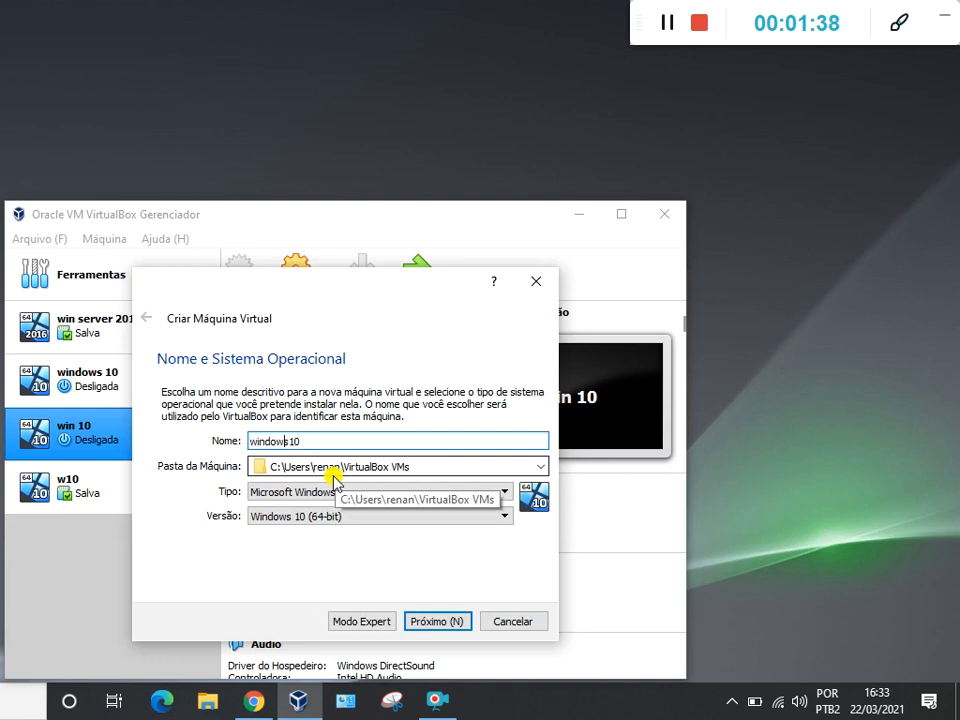
pyautogui.press('BackSpace')
pyautogui.click(444, 624)
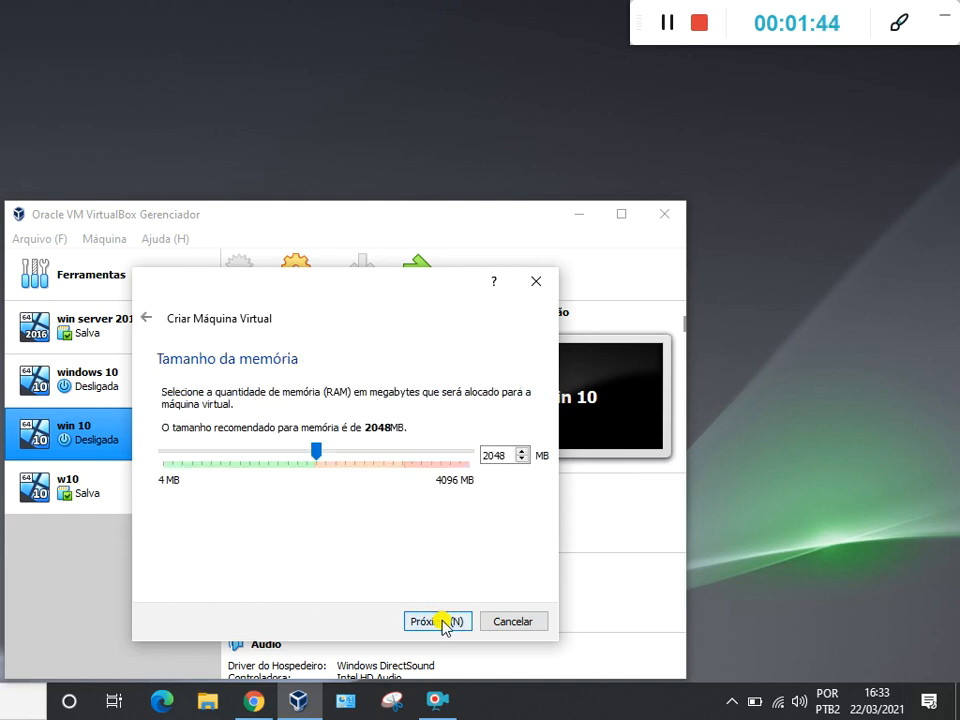
# - Set the machine's memory size to 1500 MB and continue to the hard disk options
pyautogui.click(509, 456)
pyautogui.moveTo(509, 457); pyautogui.dragTo(448, 461)
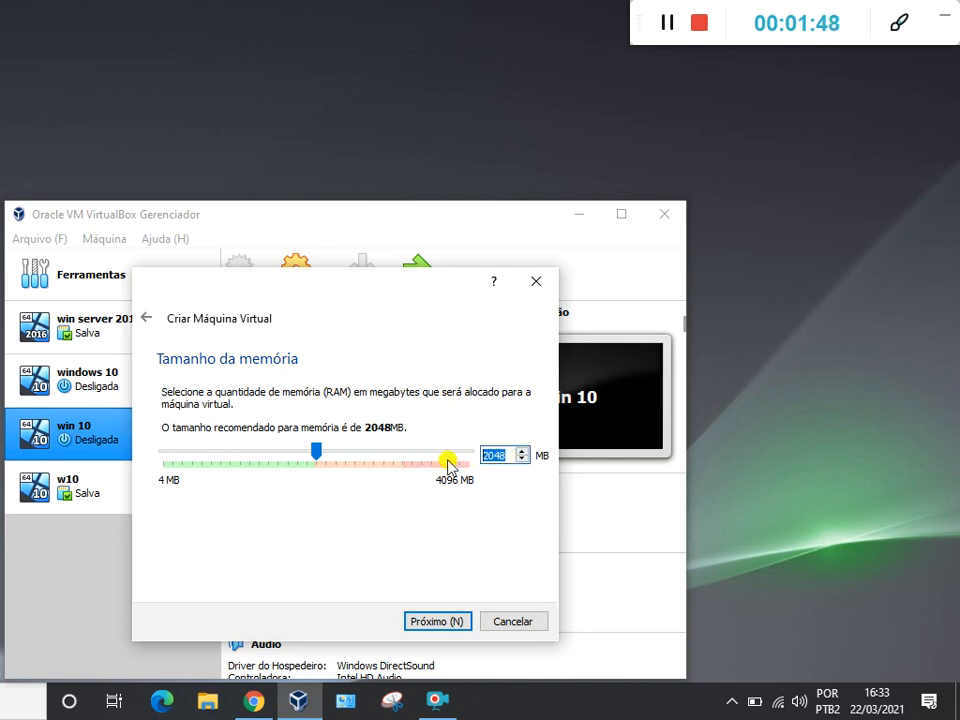
pyautogui.write('1500')
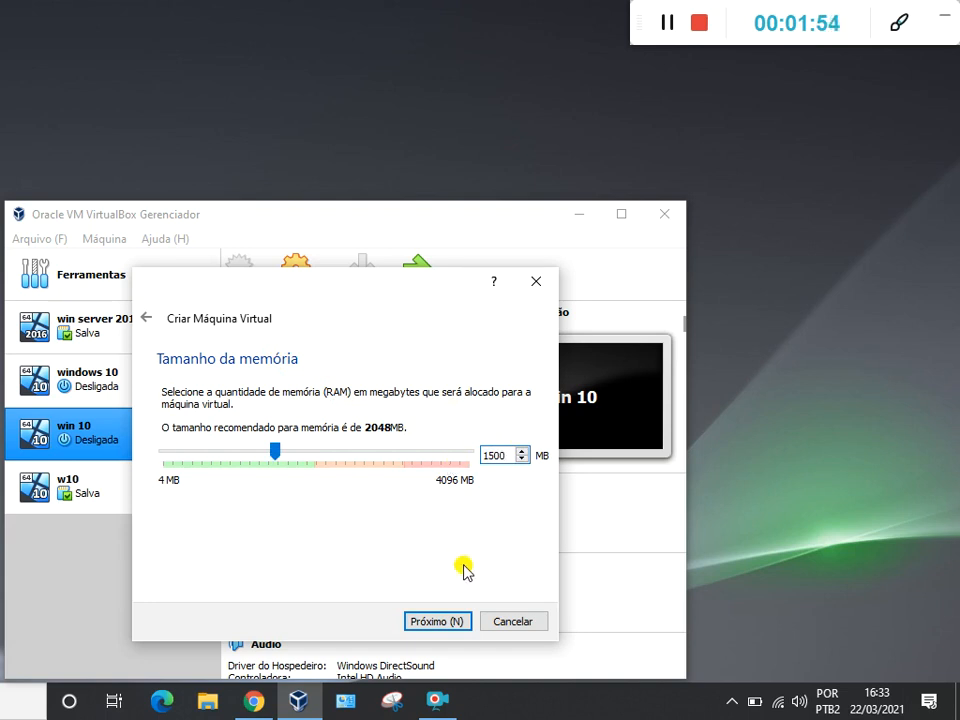
pyautogui.click(437, 622)
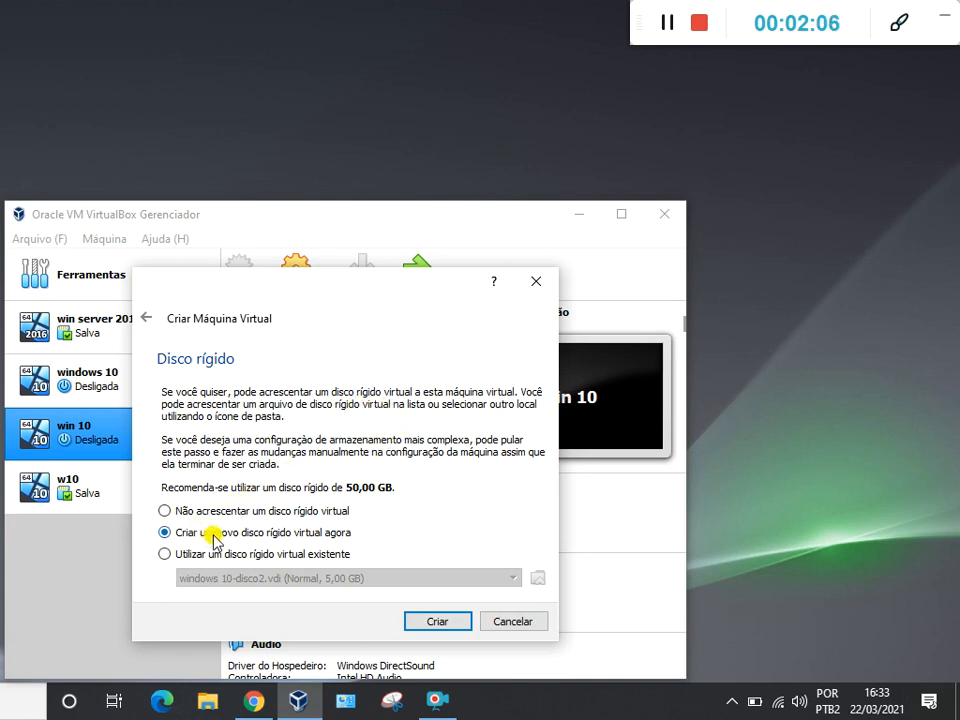
# - Choose to create a new virtual hard disk of type VDI with dynamically allocated storage
pyautogui.click(430, 621)
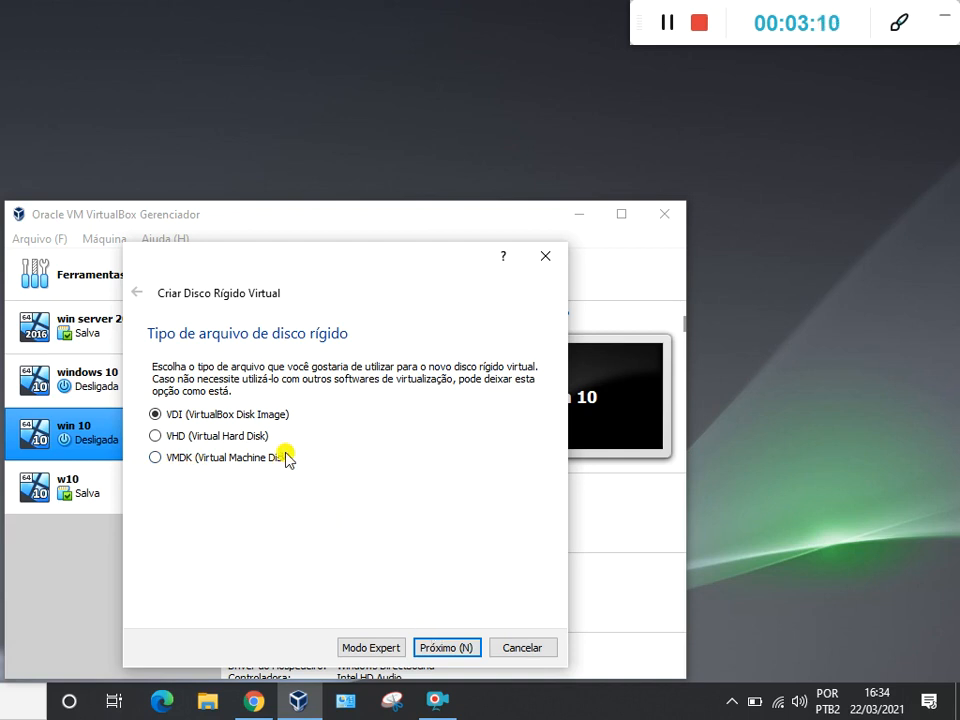
pyautogui.click(446, 648)
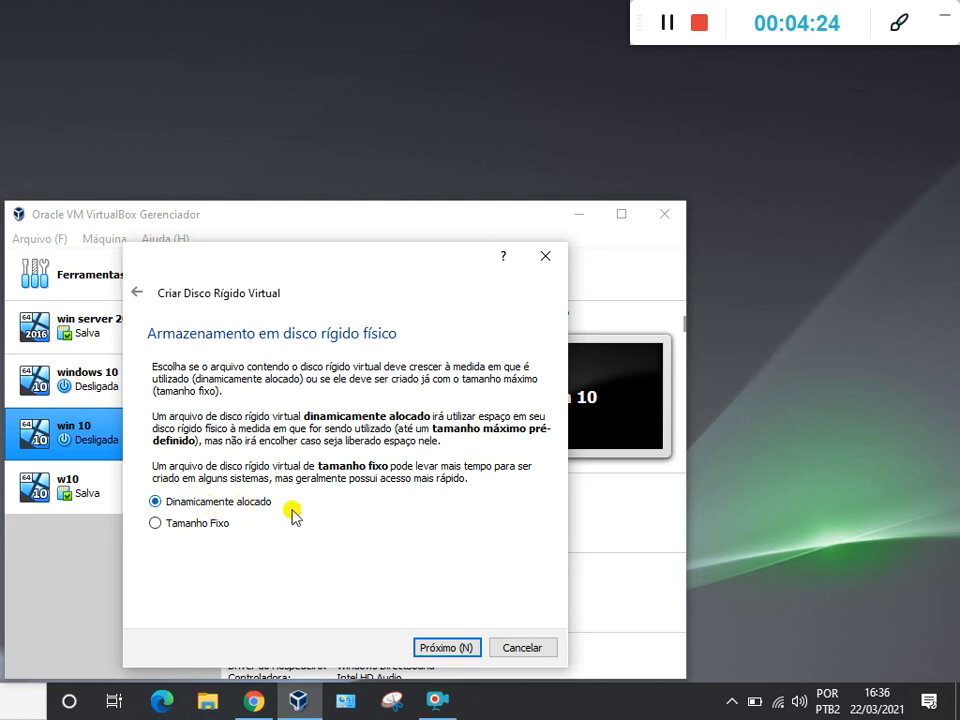
pyautogui.click(437, 650)
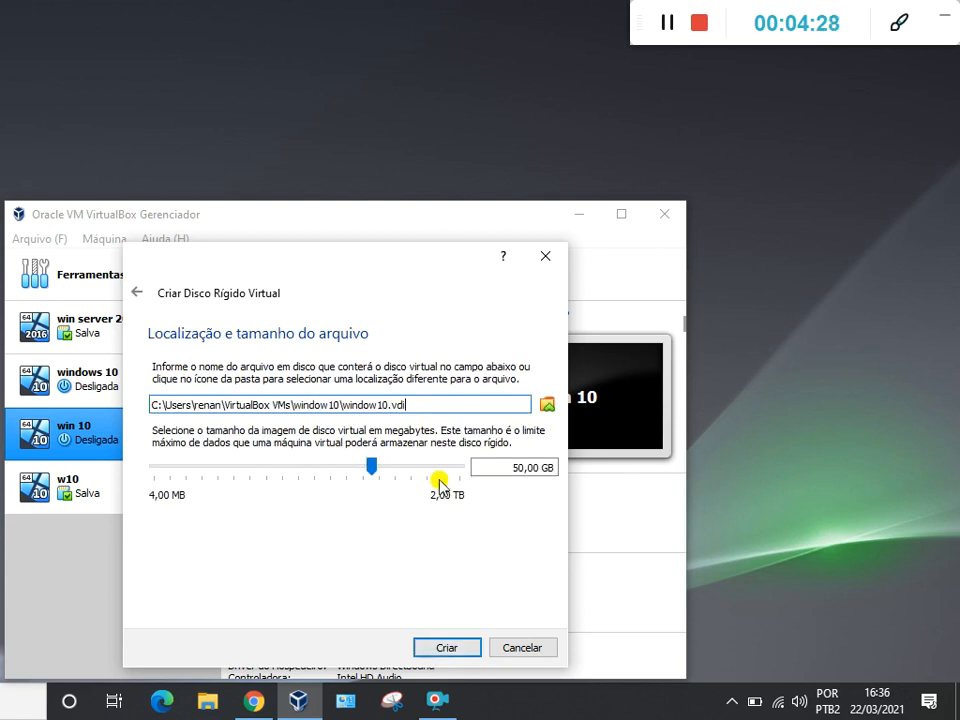
# - Change the virtual disk's file name to window10-disc1.vdi
pyautogui.moveTo(352, 462)
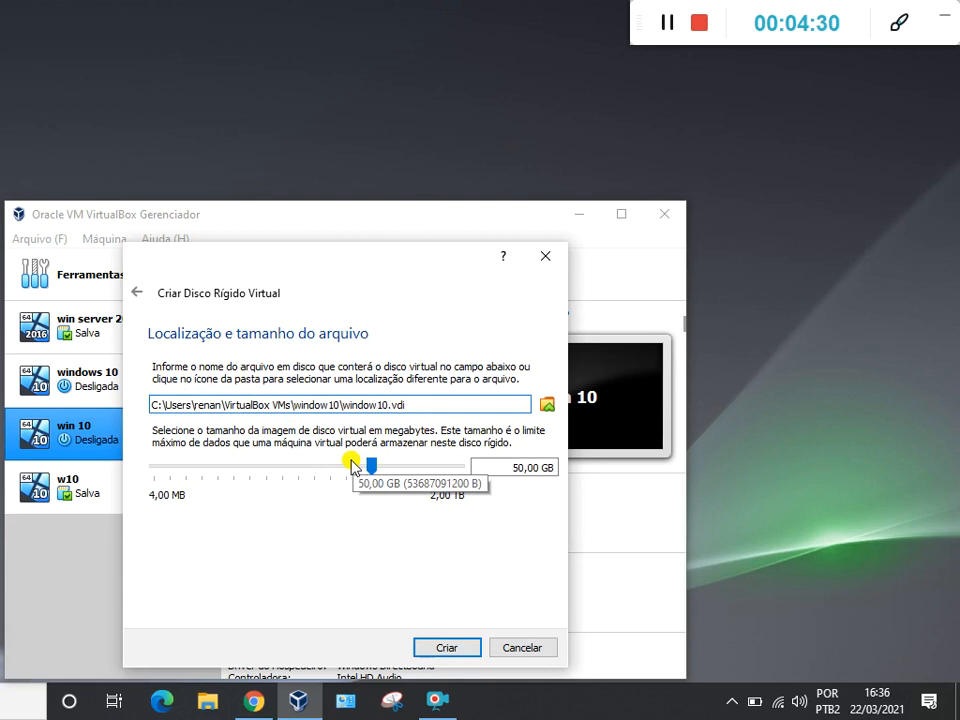
pyautogui.moveTo(407, 404); pyautogui.dragTo(390, 404)
pyautogui.click(392, 405)
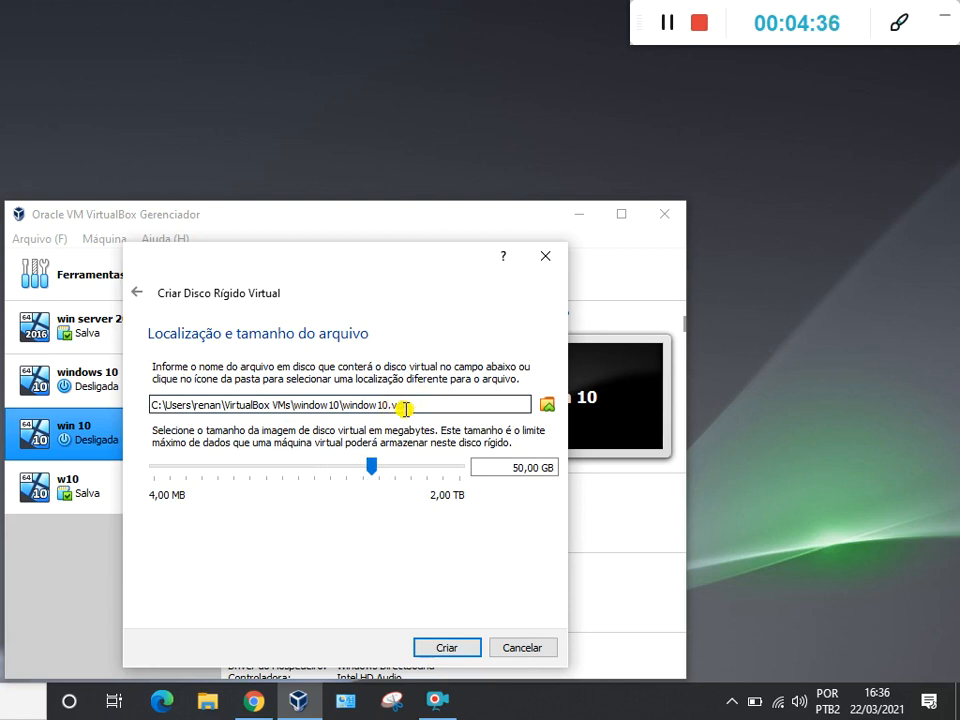
pyautogui.press('BackSpace')
pyautogui.write('-di')
pyautogui.write('sc')
pyautogui.write('2')
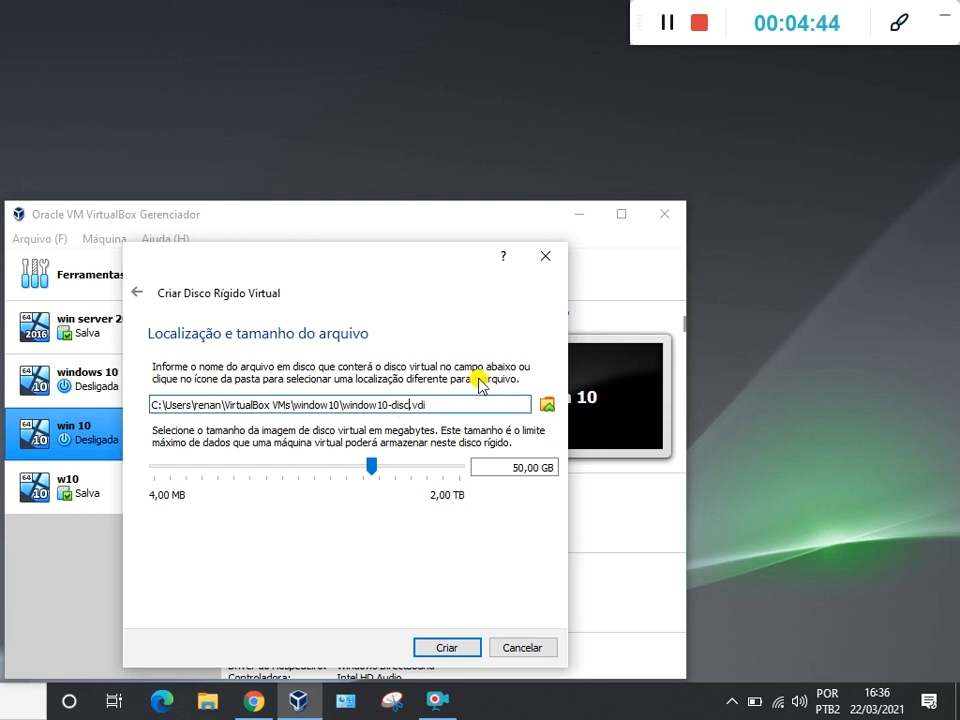
pyautogui.press('Left')
pyautogui.press('Left')
pyautogui.press('Left')
pyautogui.press('Left')
pyautogui.press('Left')
pyautogui.press('Left')
pyautogui.press('Left')
pyautogui.press('Left')
pyautogui.press('Left')
pyautogui.press('Left')
pyautogui.press('Left')
pyautogui.press('Left')
pyautogui.press('Left')
pyautogui.press('Left')
pyautogui.press('Left')
pyautogui.press('Left')
pyautogui.press('Left')
pyautogui.press('Left')
pyautogui.press('Left')
pyautogui.press('Left')
pyautogui.press('Left')
pyautogui.press('Left')
pyautogui.press('Left')
pyautogui.press('Left')
pyautogui.press('Left')
pyautogui.press('Right')
pyautogui.press('Right')
pyautogui.press('Right')
pyautogui.press('Right')
pyautogui.press('Left')
pyautogui.press('Left')
pyautogui.press('Left')
pyautogui.press('Left')
pyautogui.press('Left')
pyautogui.press('Left')
pyautogui.press('Left')
pyautogui.press('Right')
pyautogui.press('Right')
pyautogui.press('Right')
pyautogui.press('Right')
pyautogui.press('Right')
pyautogui.press('Right')
pyautogui.press('Right')
pyautogui.press('Right')
pyautogui.press('Right')
pyautogui.press('Right')
pyautogui.press('Right')
pyautogui.press('Right')
pyautogui.press('Right')
pyautogui.press('Right')
pyautogui.press('Right')
pyautogui.press('Right')
pyautogui.press('Right')
pyautogui.press('Right')
pyautogui.press('Right')
pyautogui.press('Right')
pyautogui.press('Right')
pyautogui.press('Right')
pyautogui.press('Right')
pyautogui.press('Right')
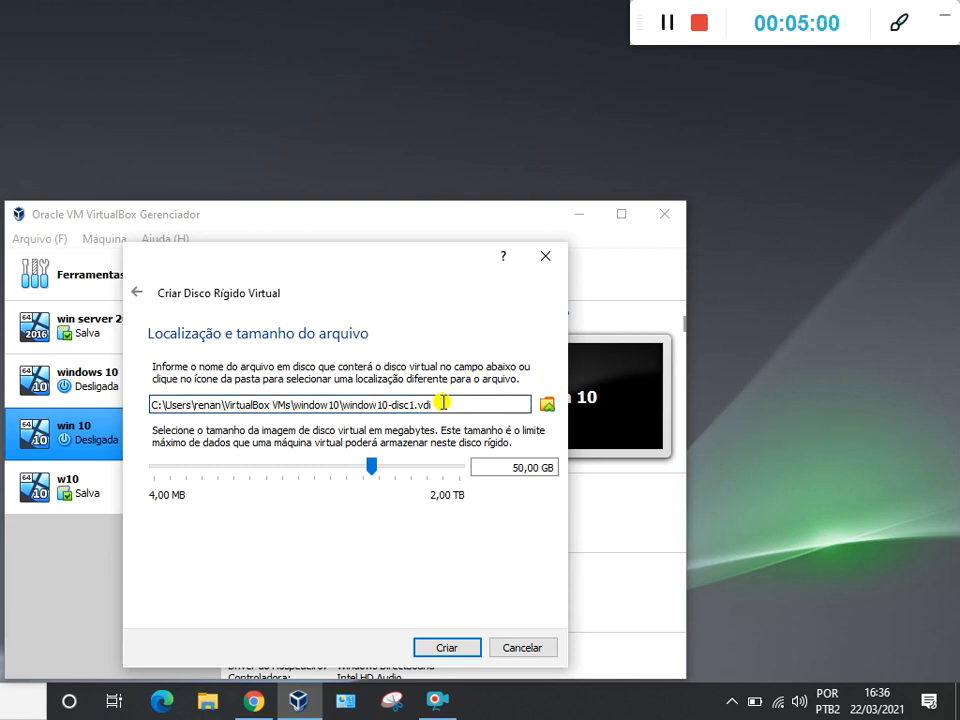
# - Set the virtual disk size to 30,00 GB and create the disk
pyautogui.click(504, 468)
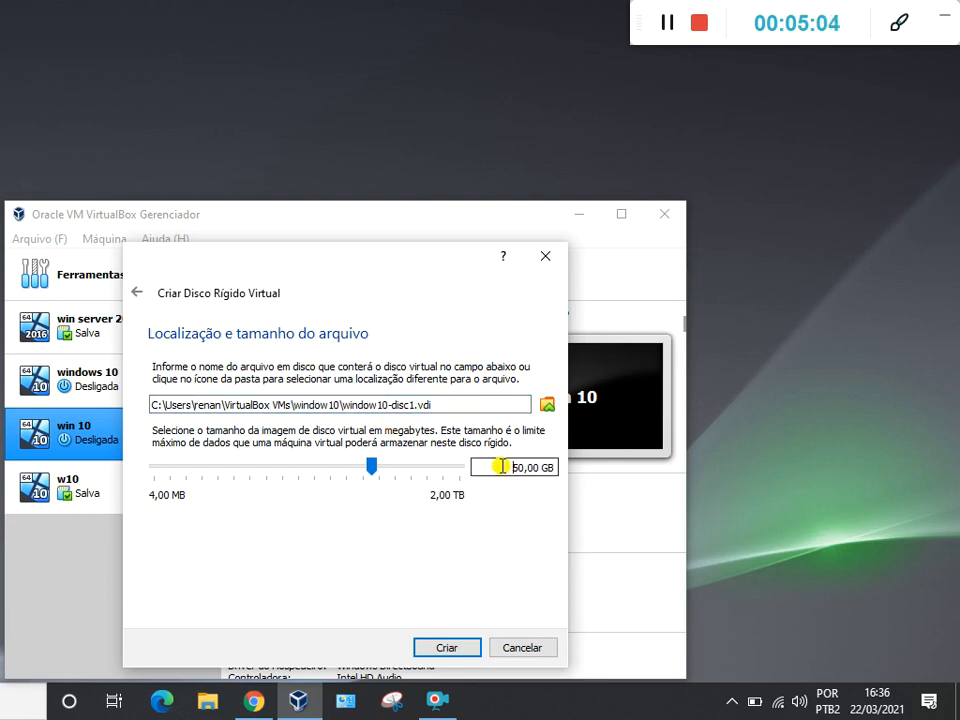
pyautogui.press('Delete')
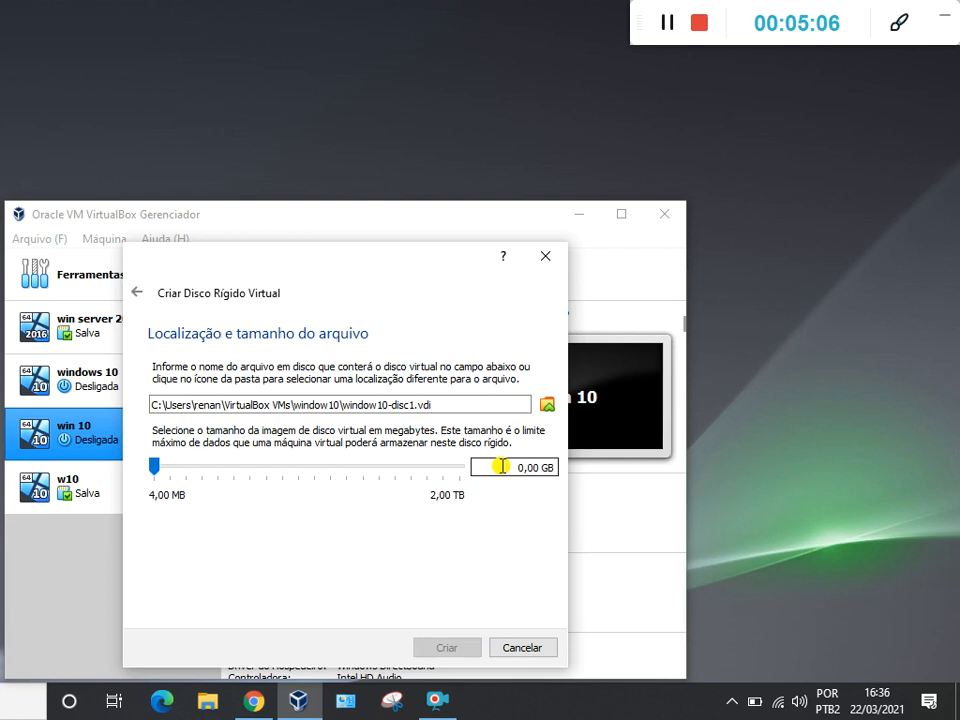
pyautogui.write('3')
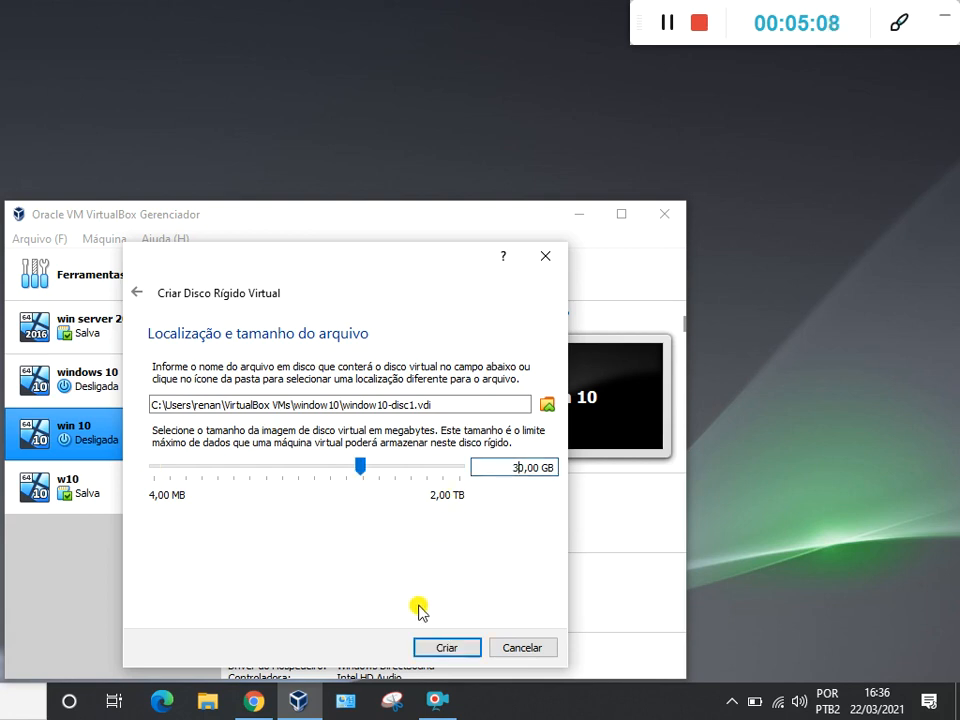
pyautogui.click(442, 650)
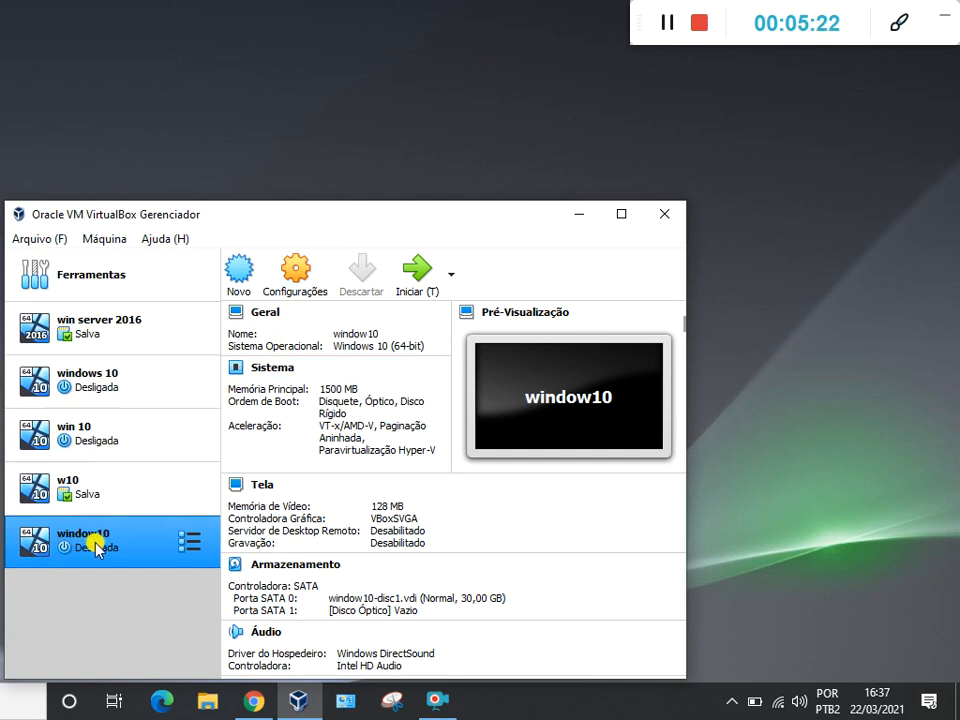
# - Open the window10 machine's settings and review its general basic, advanced, description and disk encryption options
pyautogui.click(292, 276)
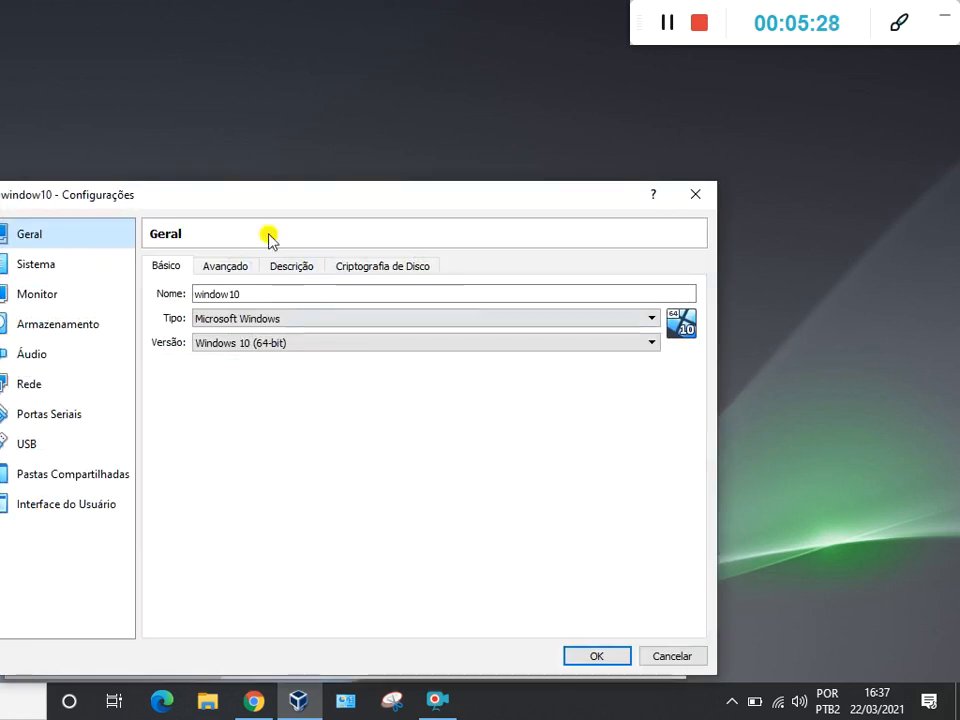
pyautogui.moveTo(287, 206); pyautogui.dragTo(388, 184)
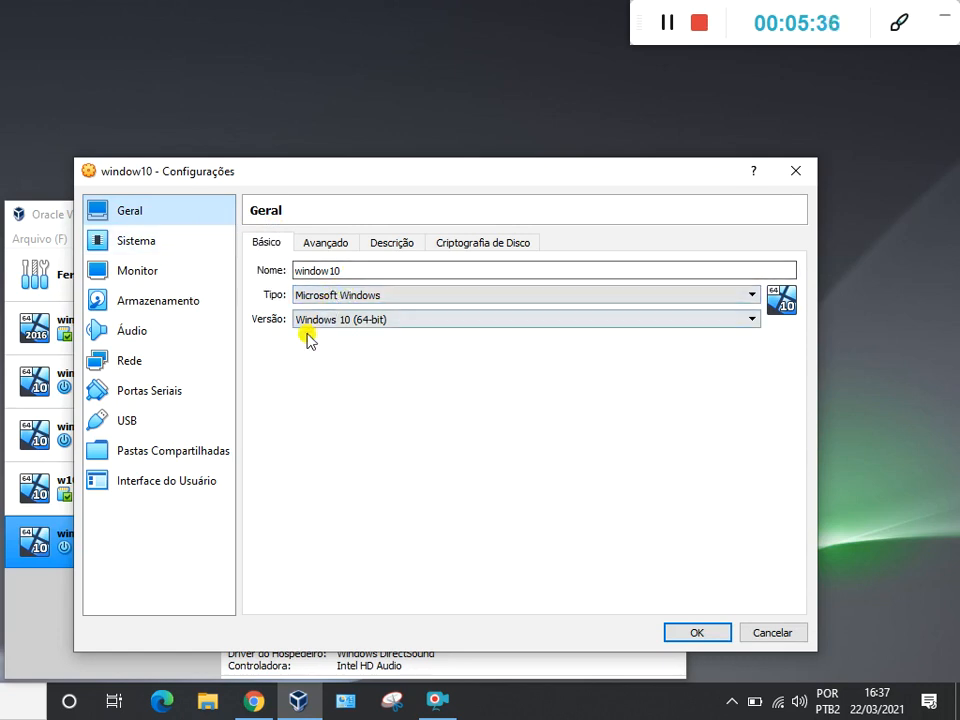
pyautogui.click(325, 250)
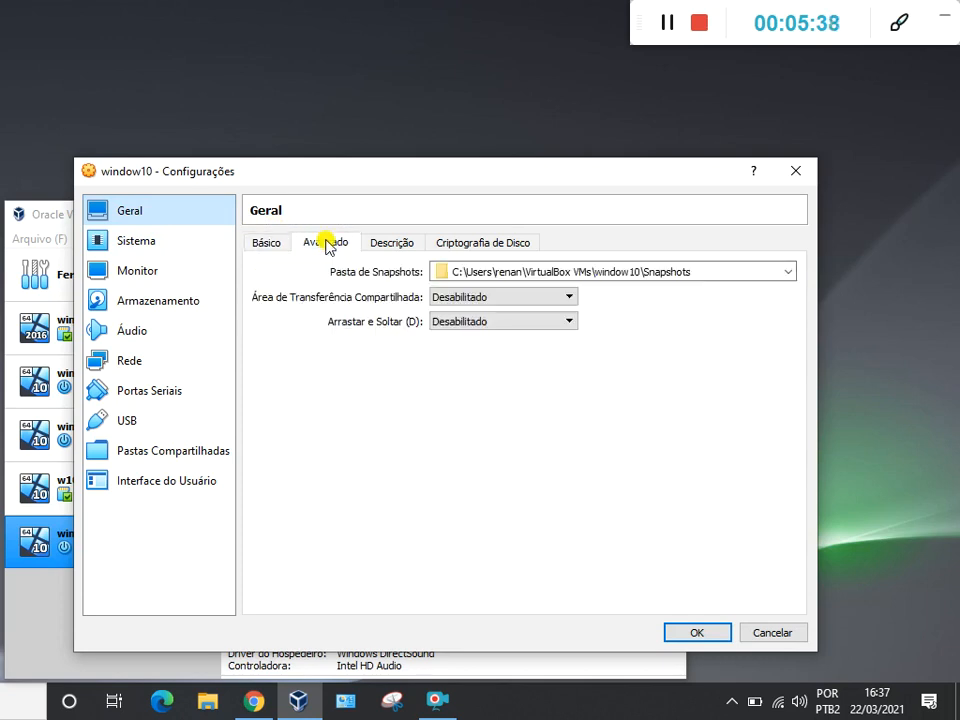
pyautogui.click(394, 243)
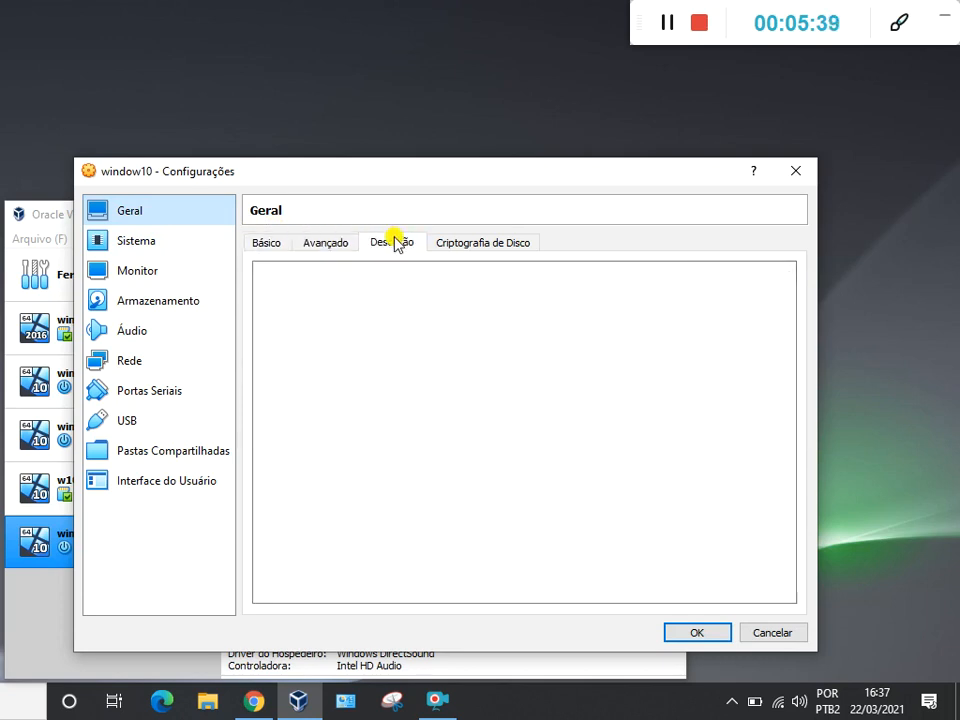
pyautogui.click(454, 248)
pyautogui.click(278, 250)
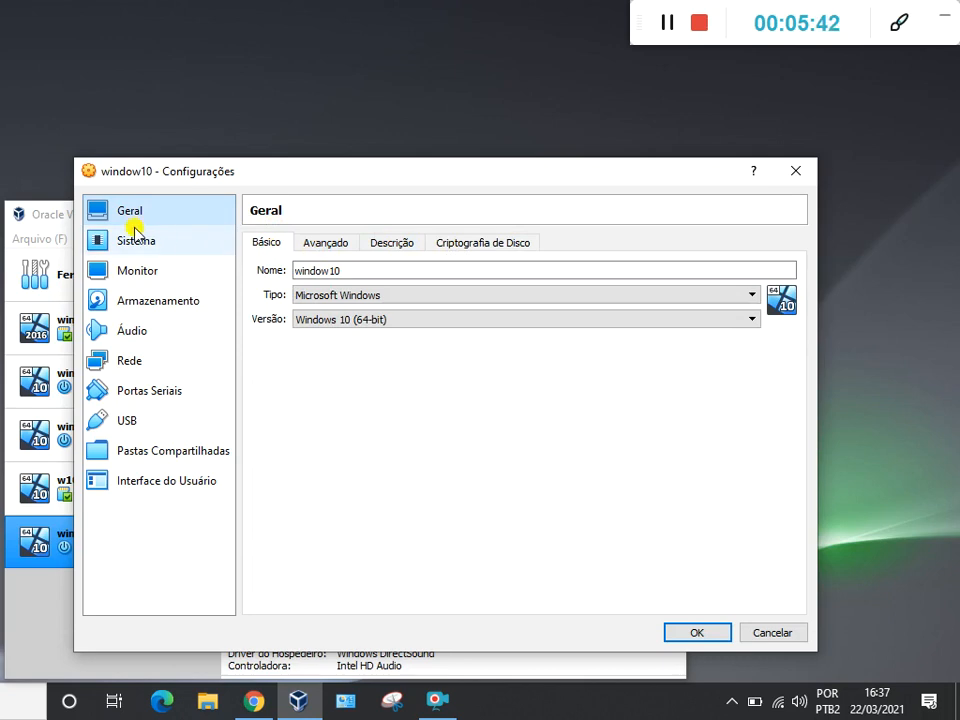
# - Set the number of processors to 2 in the machine's system settings
pyautogui.click(141, 240)
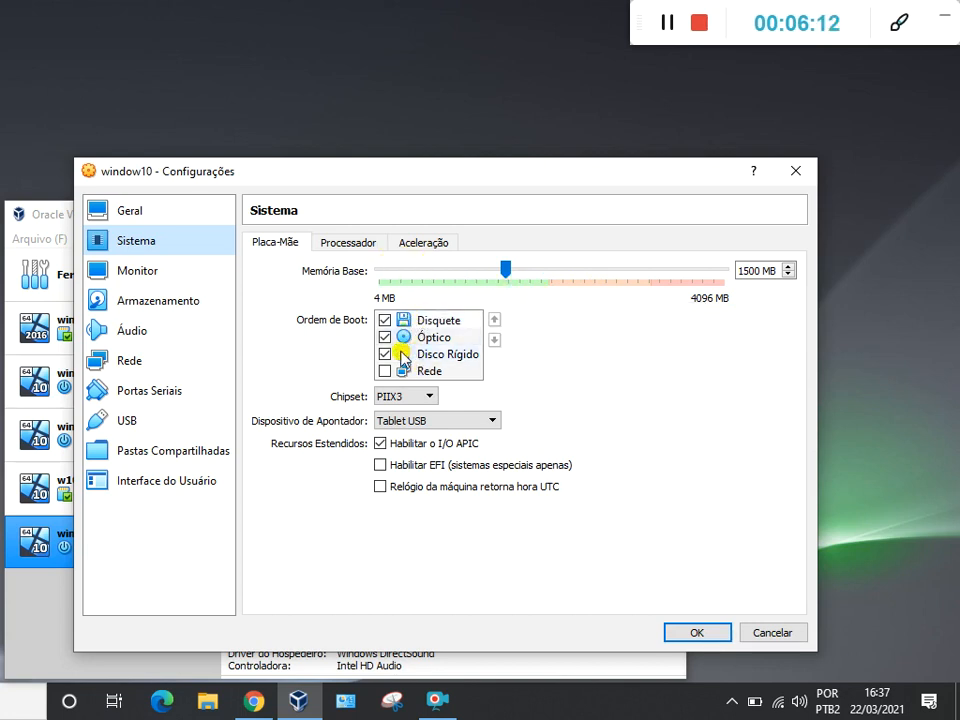
pyautogui.click(357, 244)
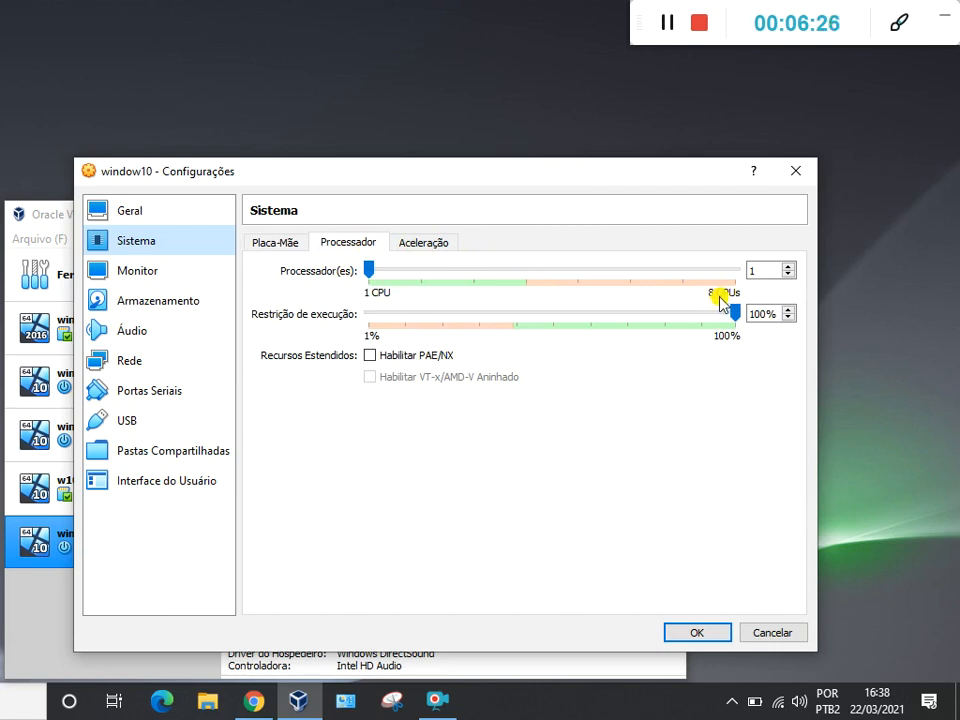
pyautogui.click(401, 270)
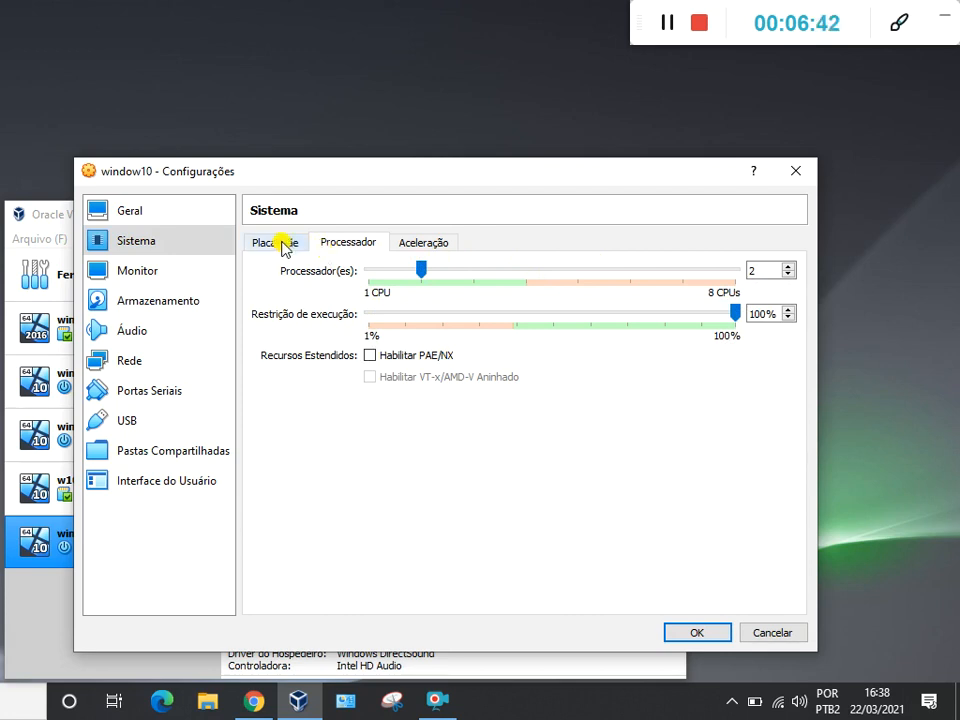
# - Load the disk image Win10_1803_BrazilianPortuguese_x64.iso from Downloads into the empty optical drive in the machine's storage settings
pyautogui.click(158, 270)
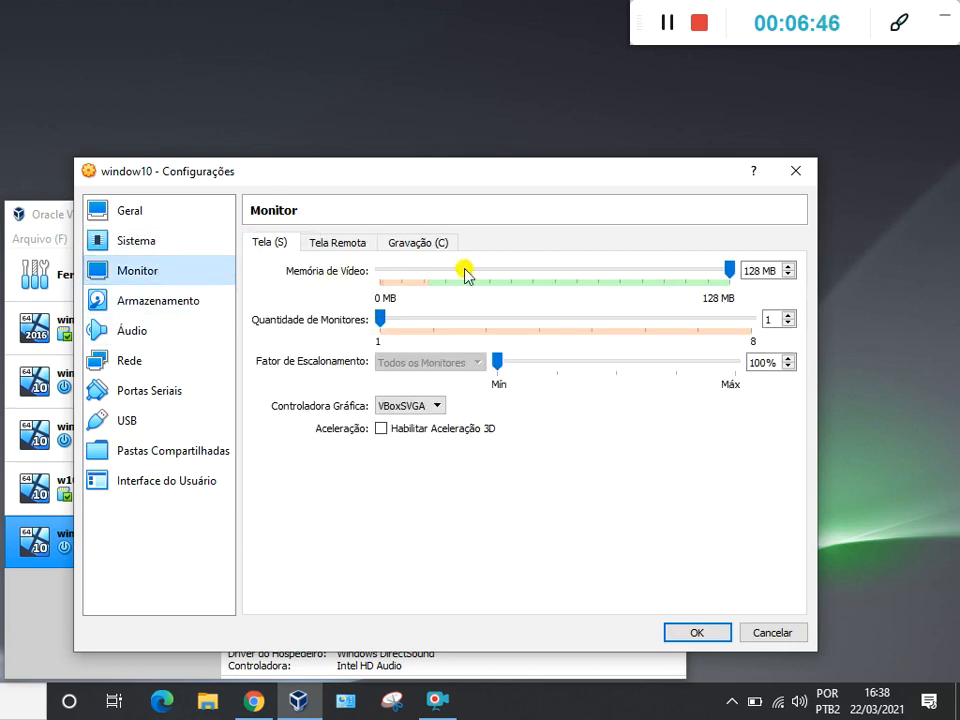
pyautogui.click(141, 303)
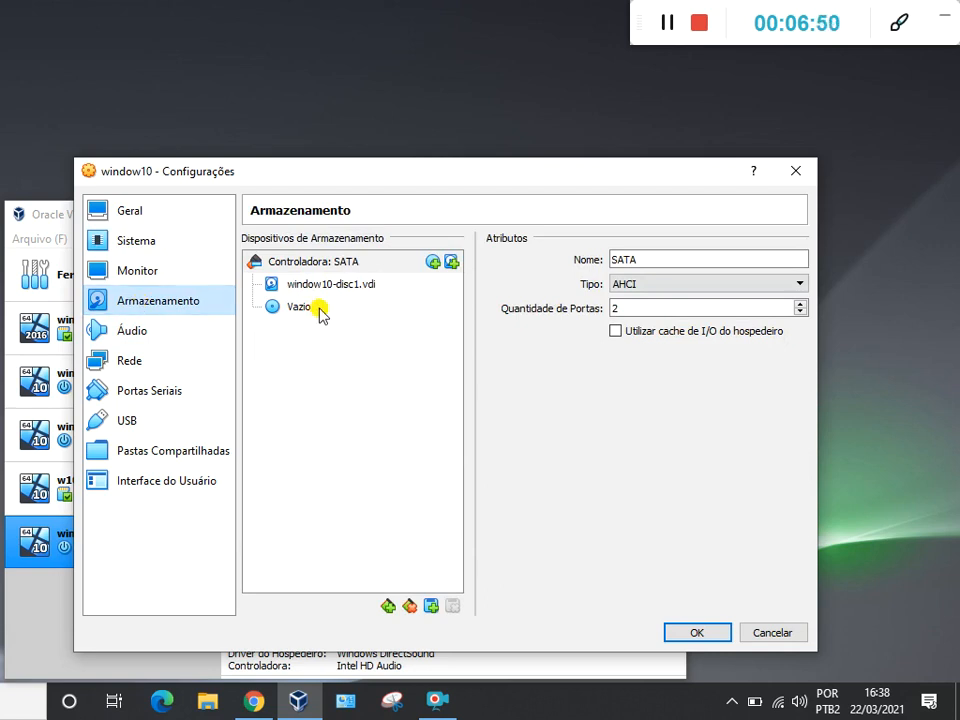
pyautogui.moveTo(336, 292)
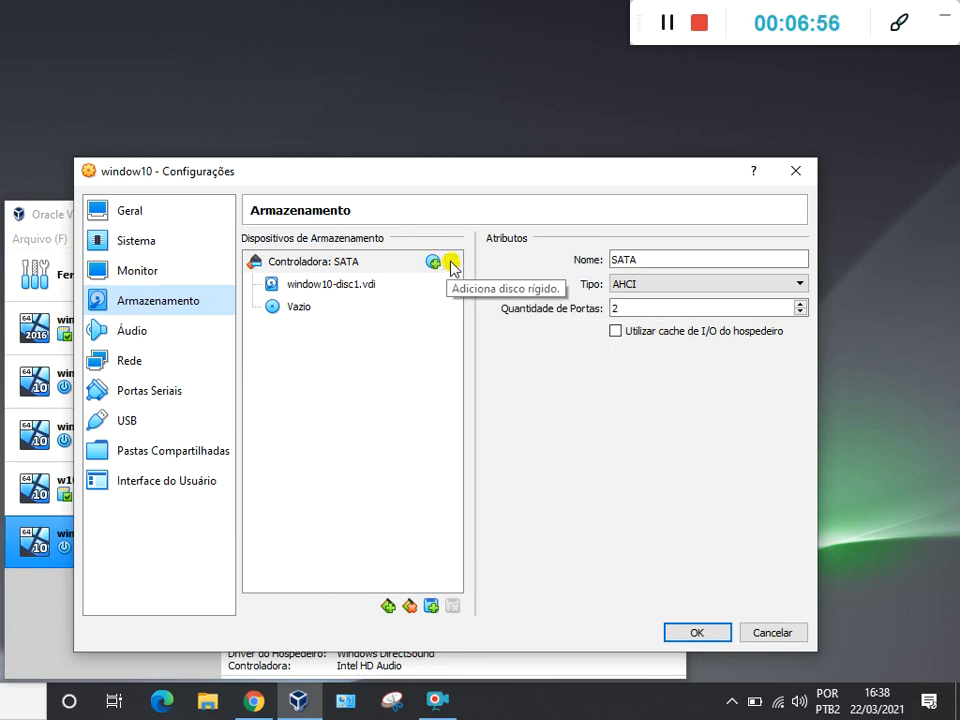
pyautogui.click(314, 313)
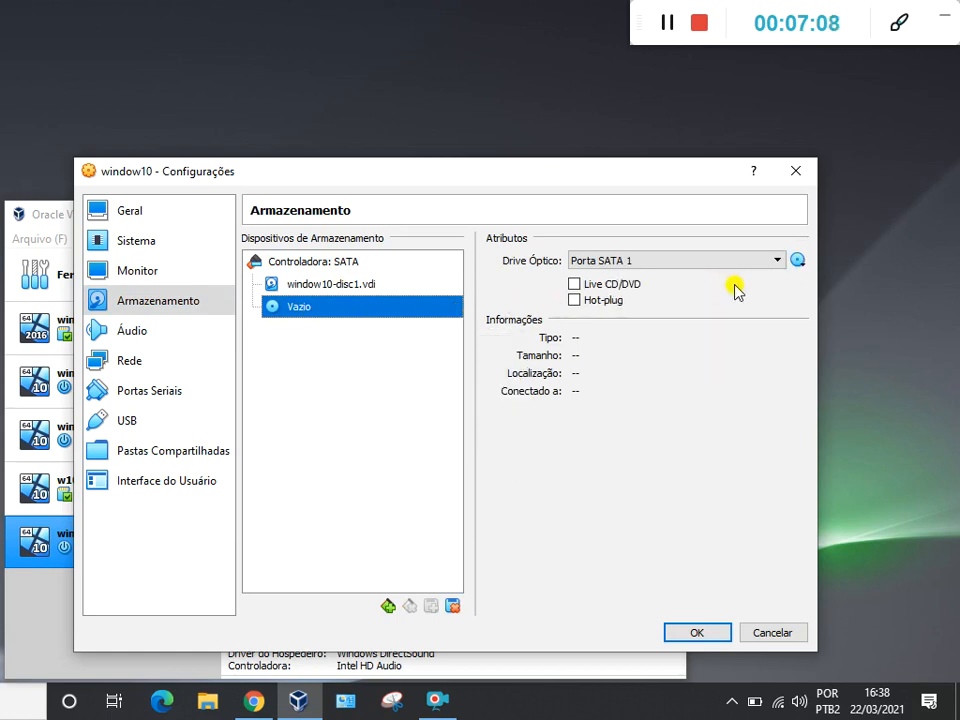
pyautogui.click(796, 262)
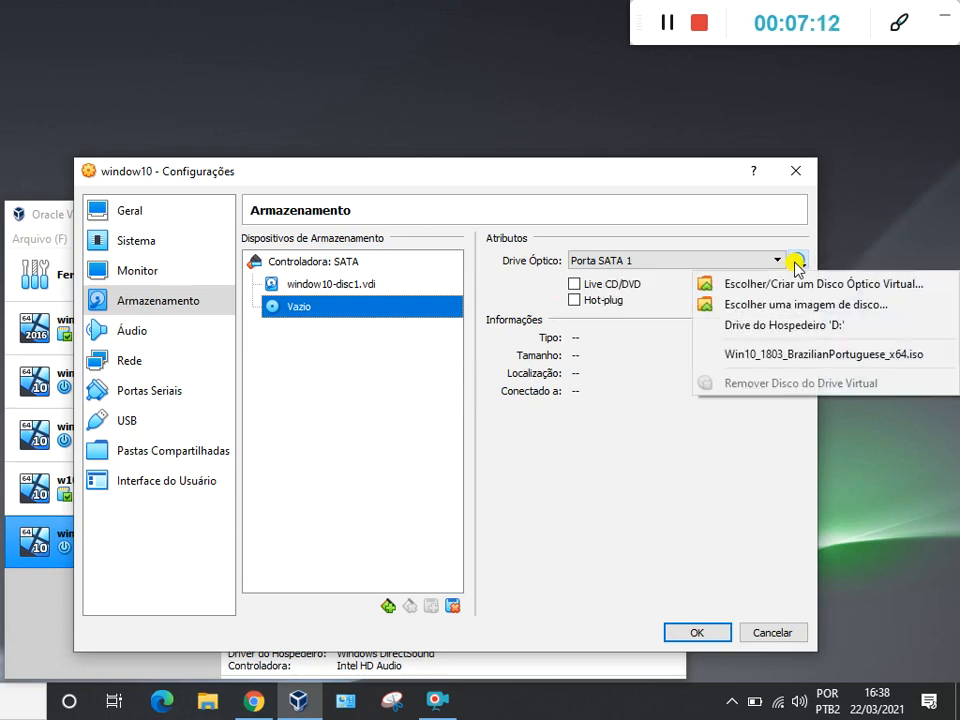
pyautogui.click(765, 312)
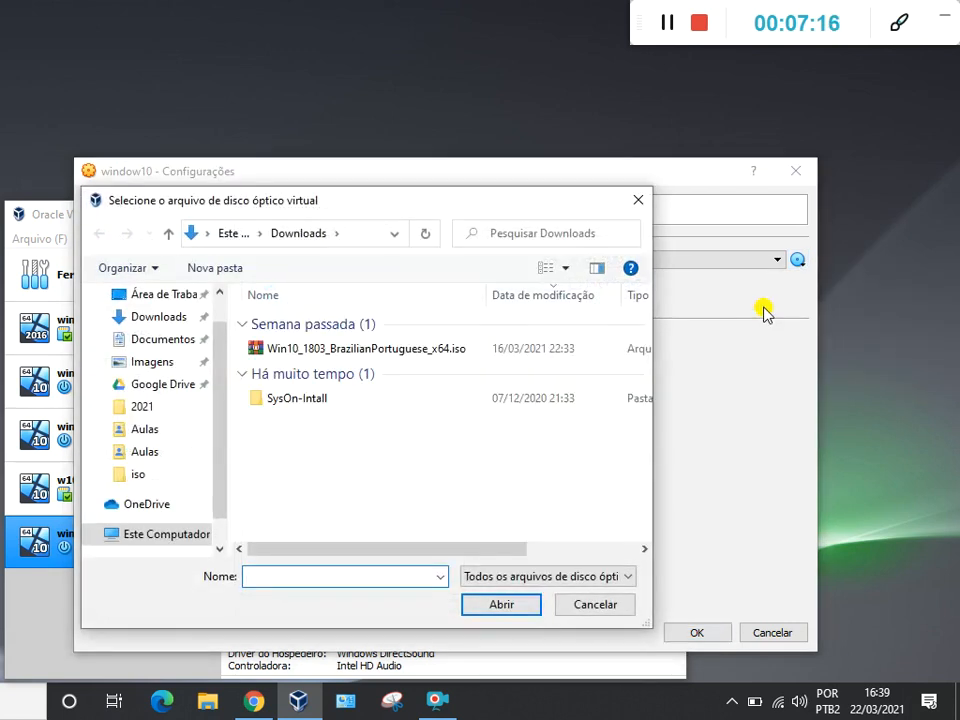
pyautogui.click(370, 352)
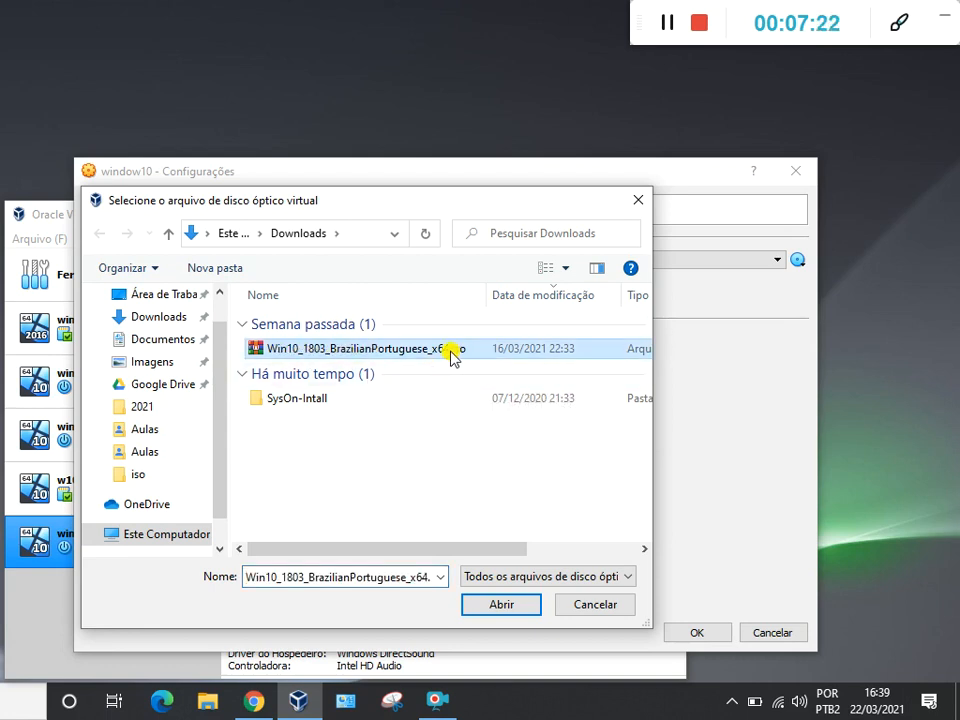
pyautogui.doubleClick(384, 352)
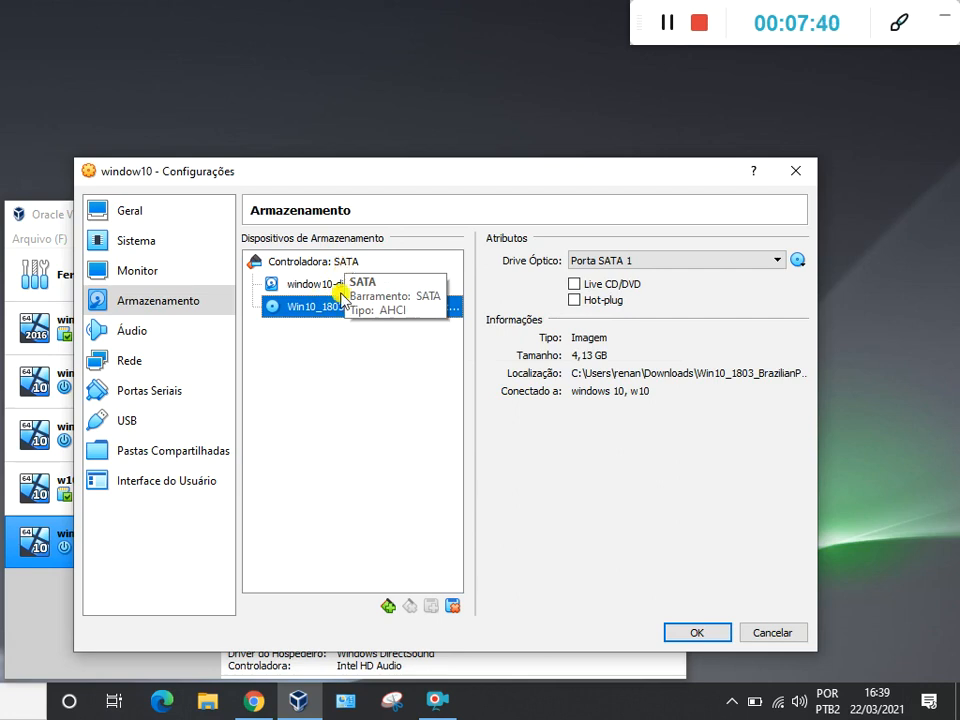
# - Begin a second hard disk for the SATA controller as a dynamically allocated VDI with the file name window10_disc2.vdi
pyautogui.click(312, 263)
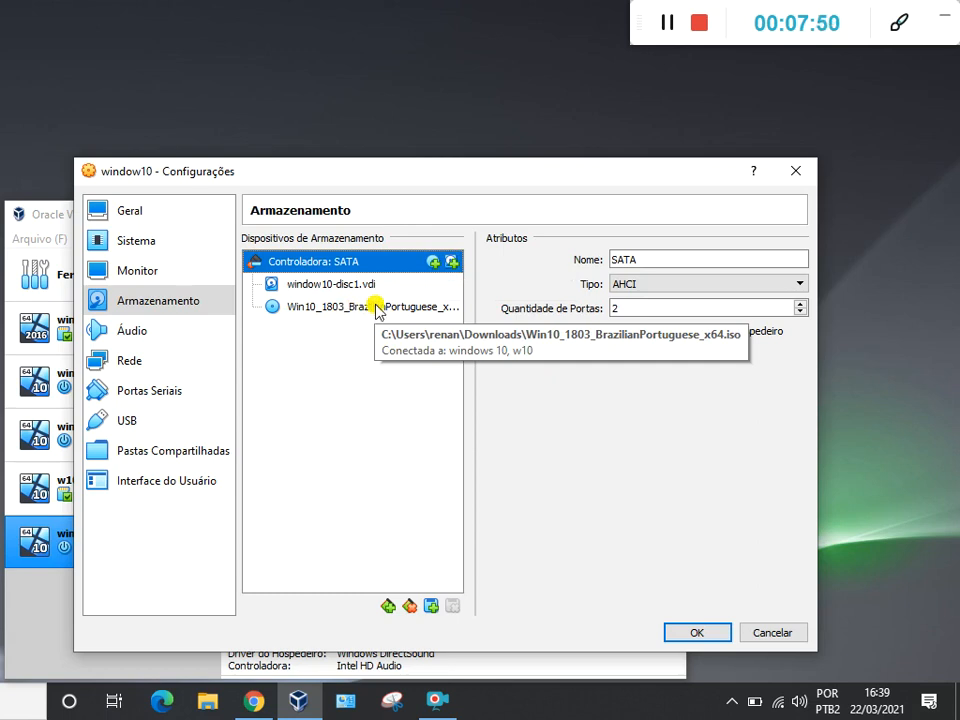
pyautogui.click(452, 262)
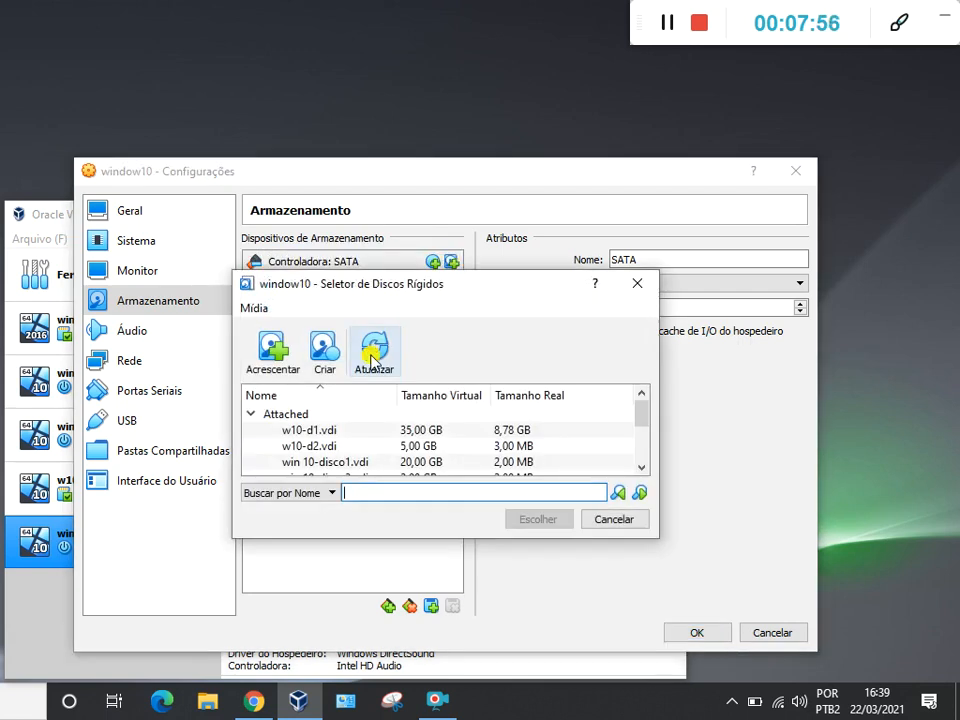
pyautogui.click(324, 356)
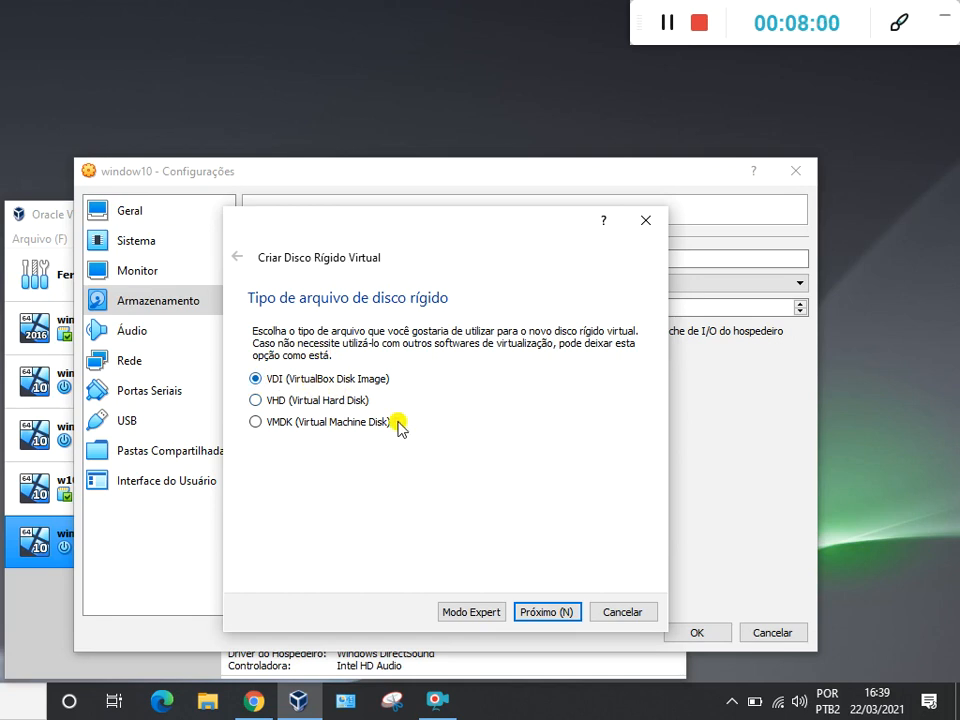
pyautogui.click(547, 605)
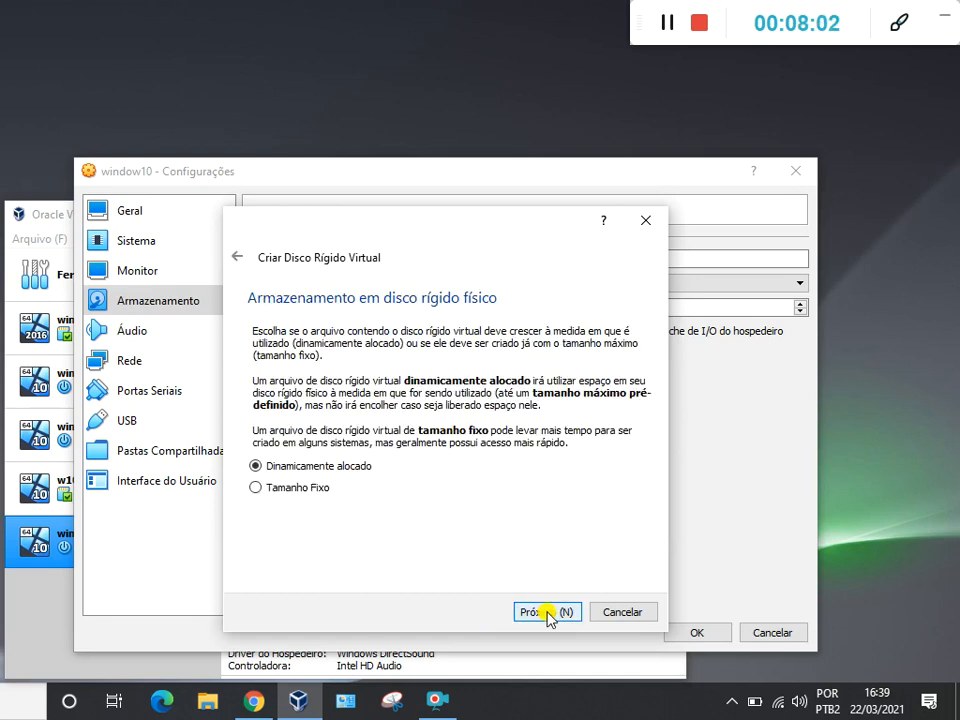
pyautogui.click(548, 612)
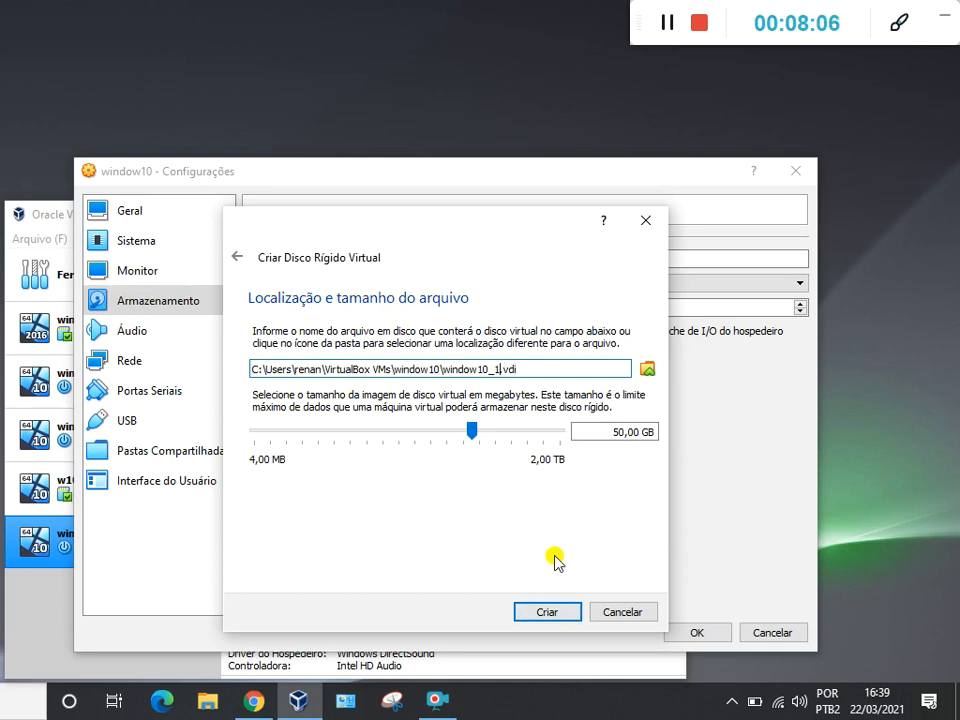
pyautogui.write('disco')
pyautogui.press('Delete')
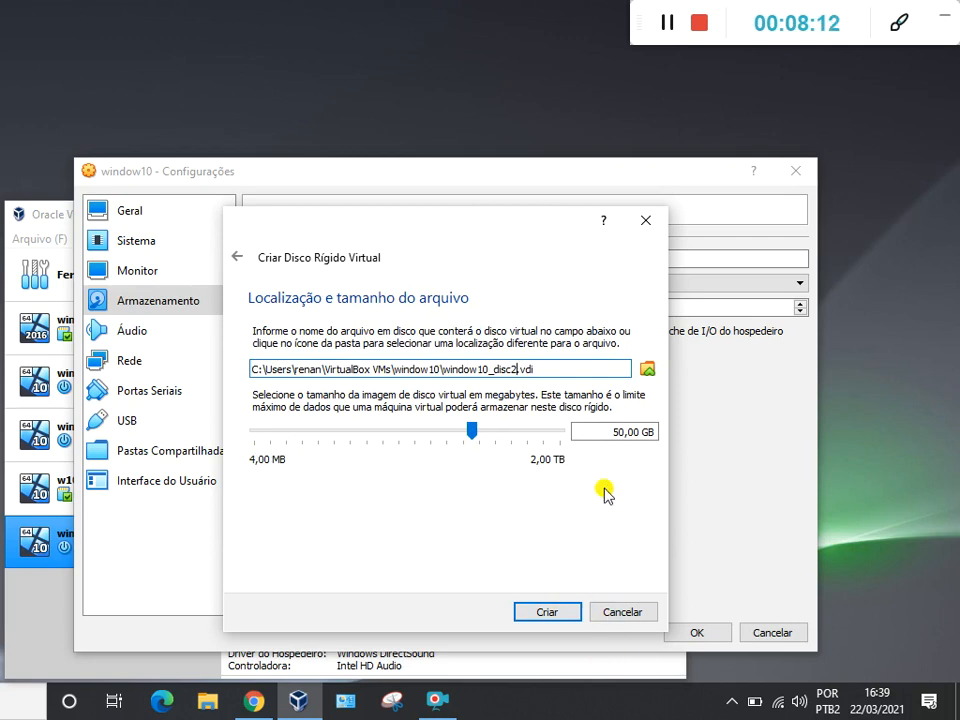
# - Create the second disk with a size of 5,00 GB and attach window10_disc2.vdi to the SATA controller
pyautogui.click(609, 433)
pyautogui.press('Delete')
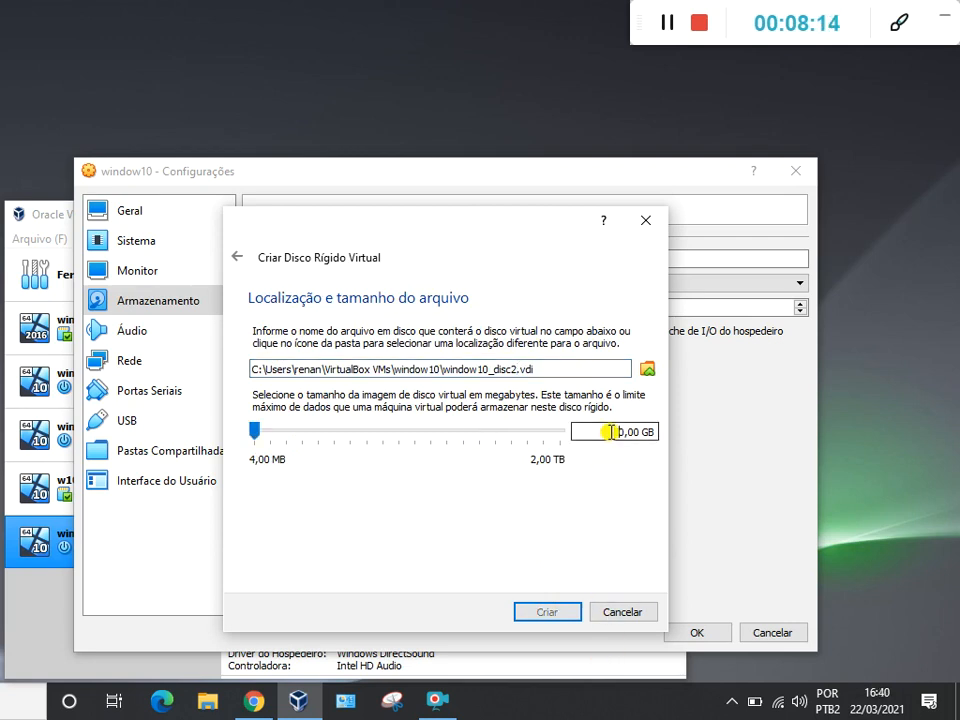
pyautogui.press('Delete')
pyautogui.write('5')
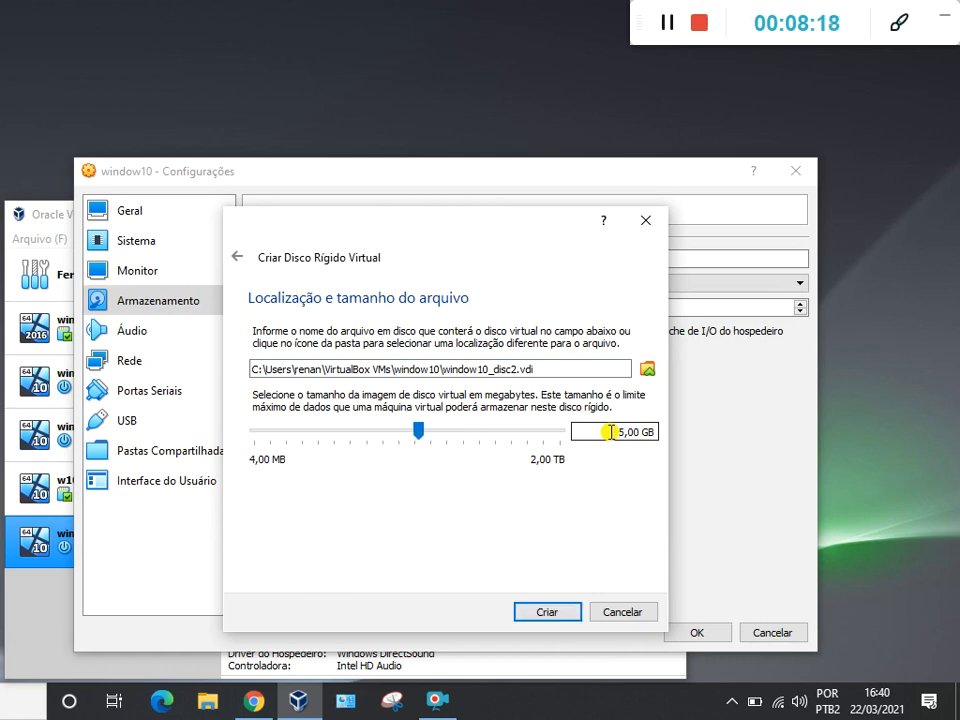
pyautogui.click(535, 611)
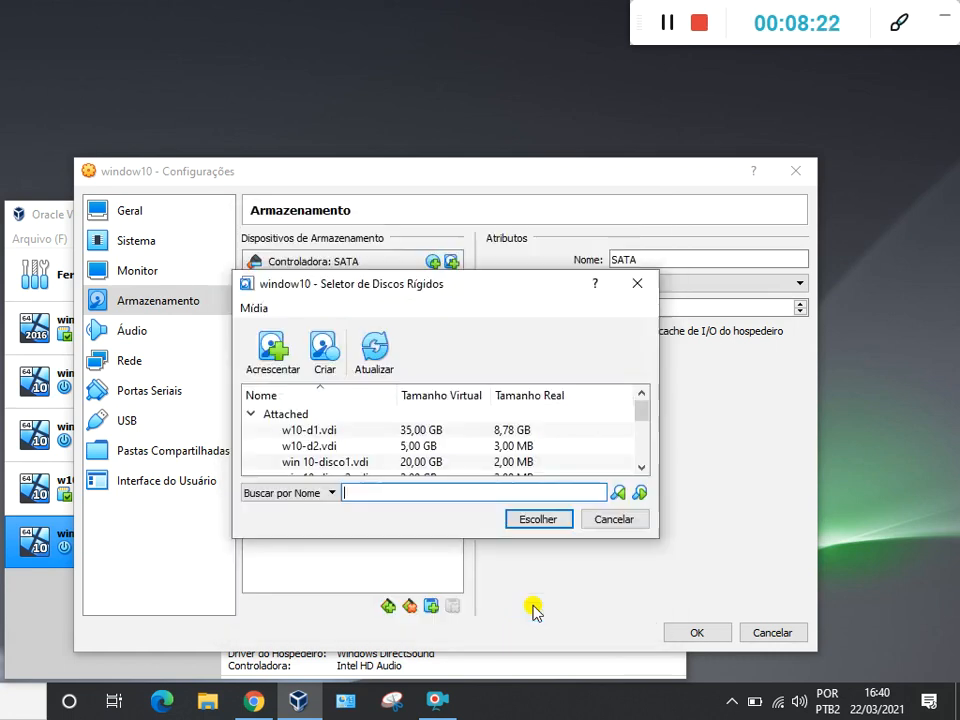
pyautogui.moveTo(639, 411); pyautogui.dragTo(639, 454)
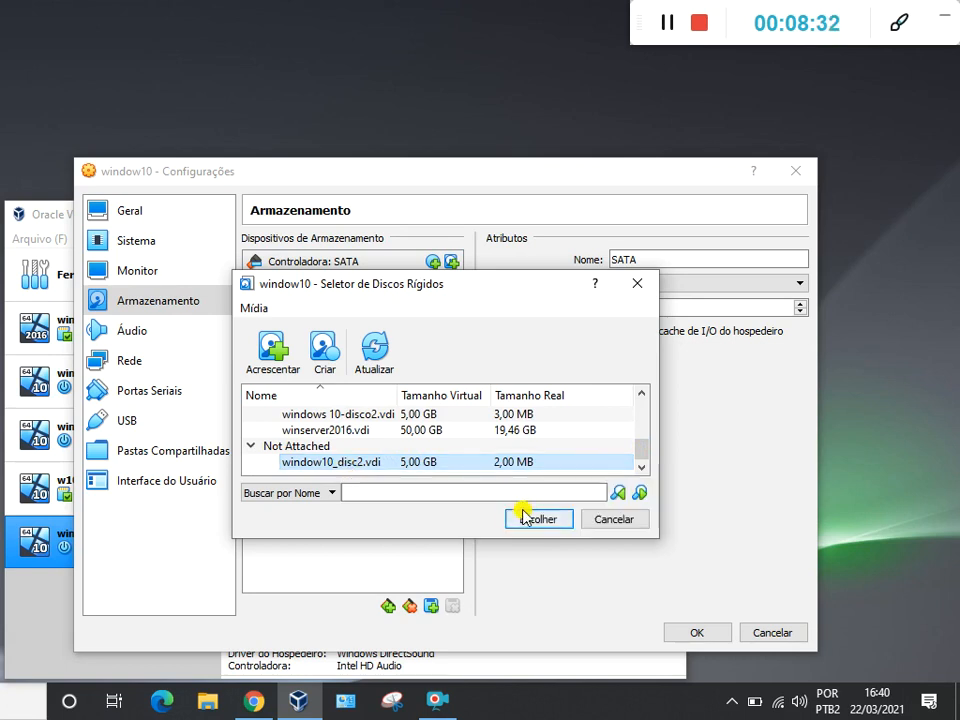
pyautogui.click(525, 520)
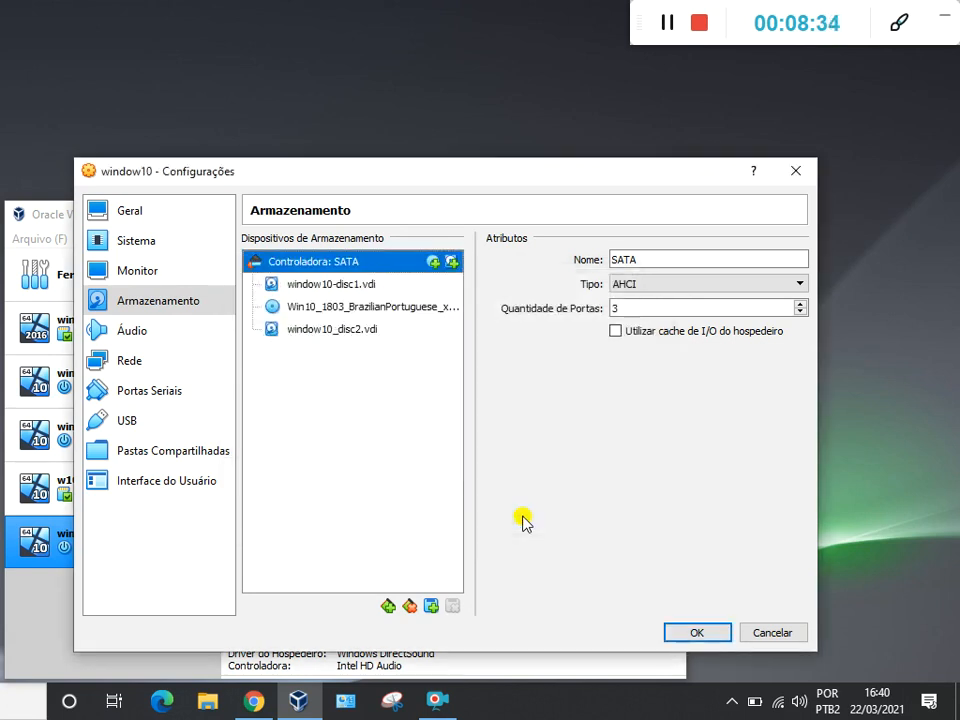
# - Examine the attributes and virtual sizes of the two hard disks and the optical drive on the SATA controller
pyautogui.click(334, 287)
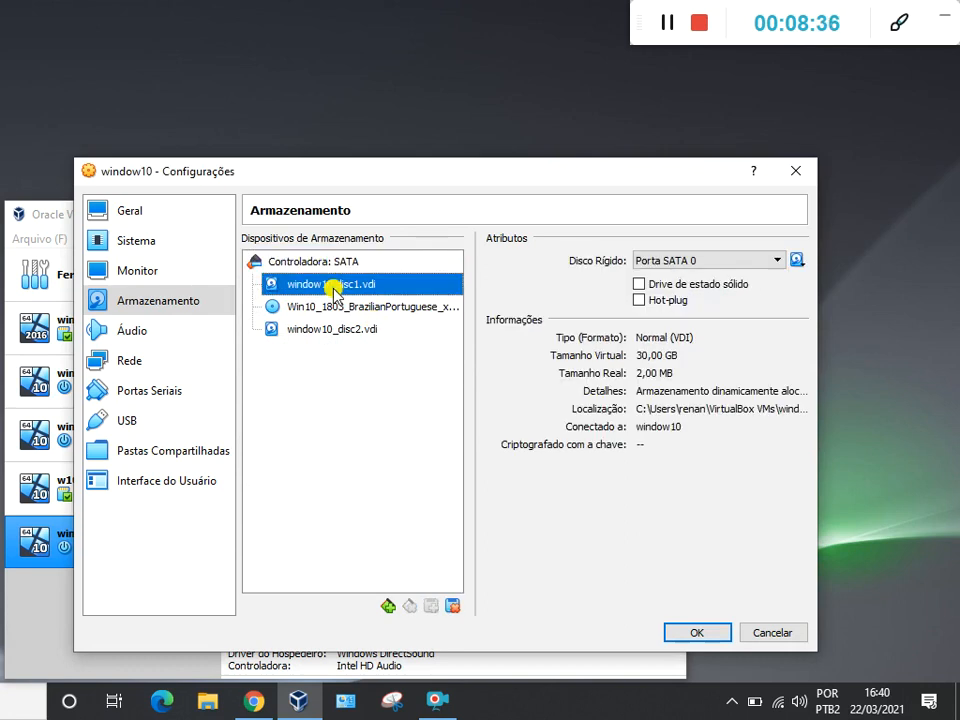
pyautogui.click(640, 357)
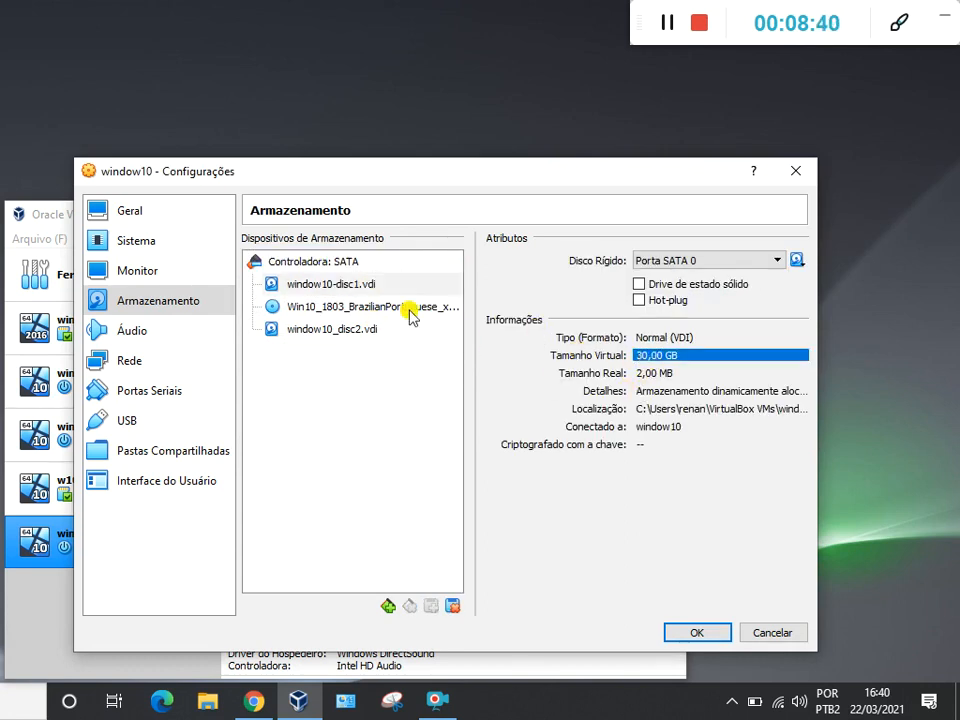
pyautogui.click(337, 311)
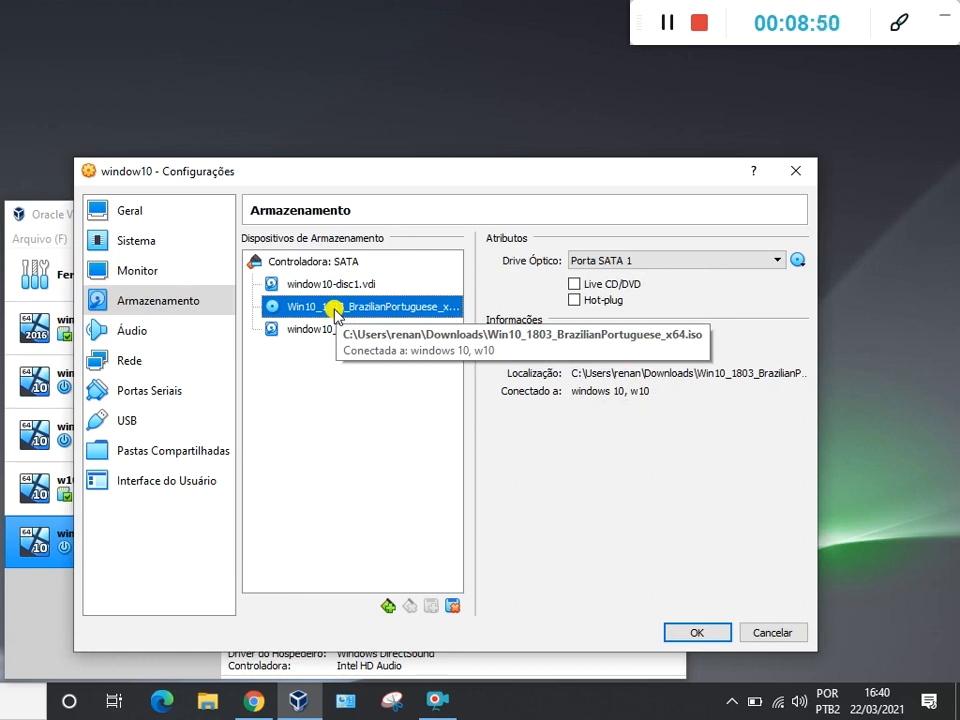
pyautogui.click(313, 336)
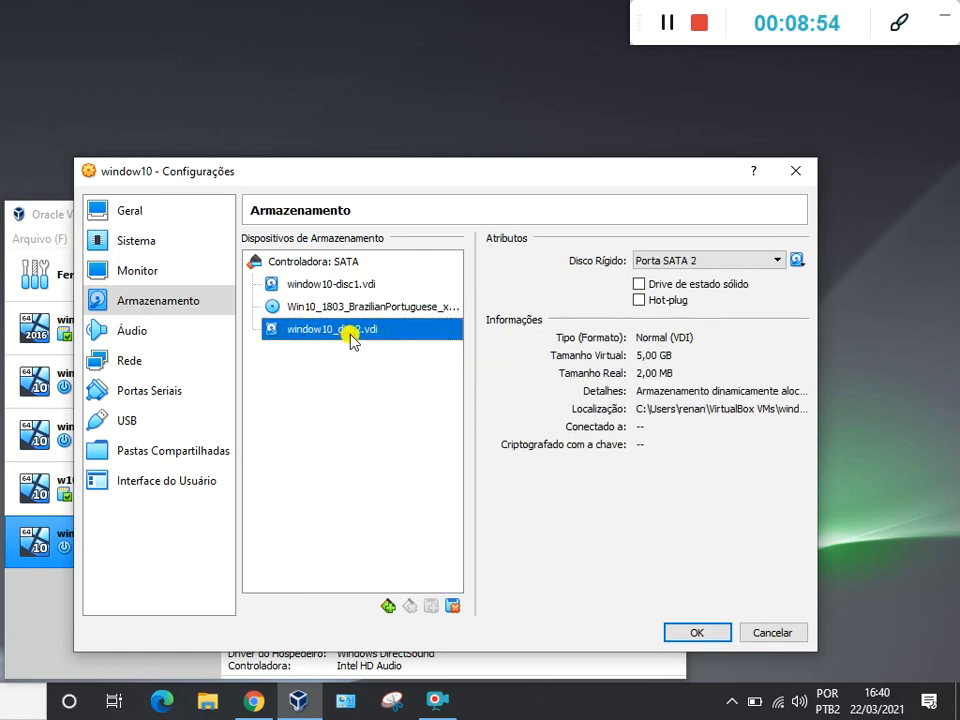
pyautogui.click(372, 283)
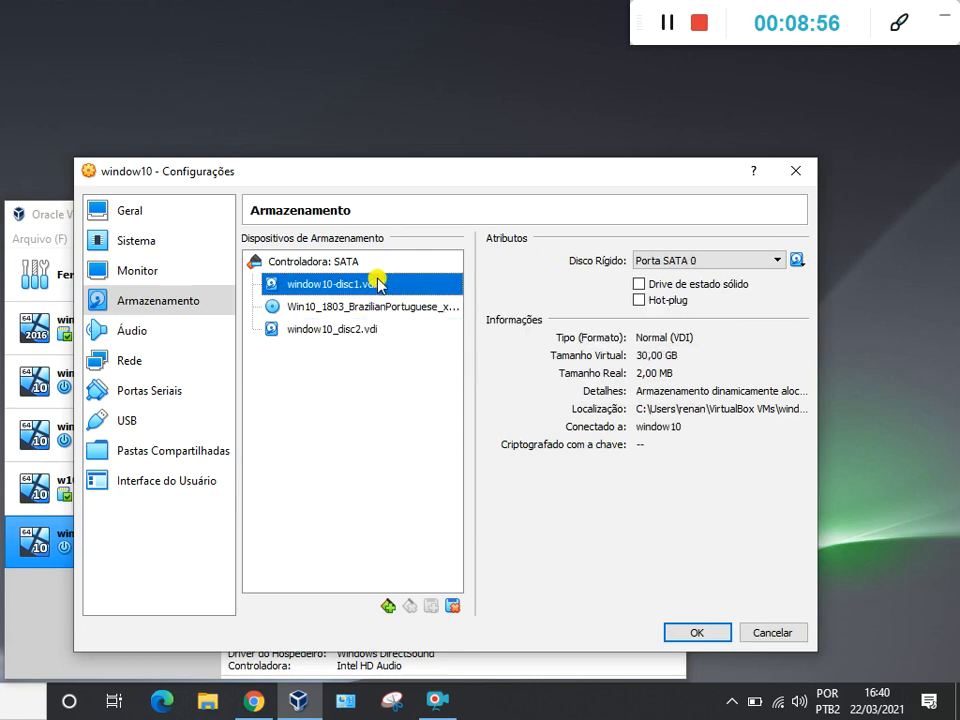
pyautogui.click(358, 330)
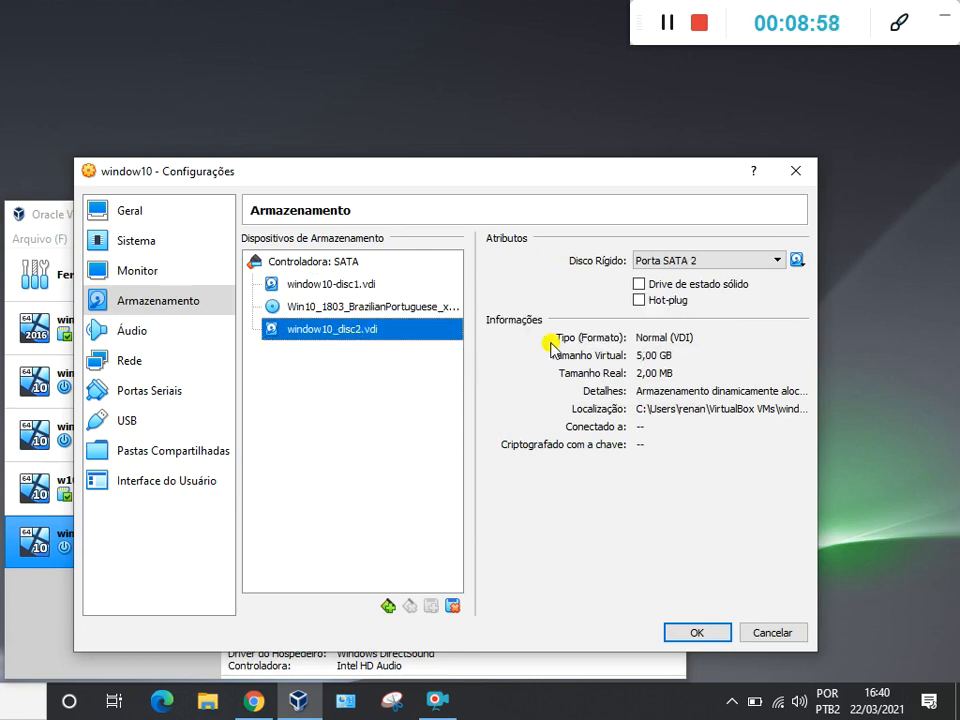
pyautogui.click(636, 357)
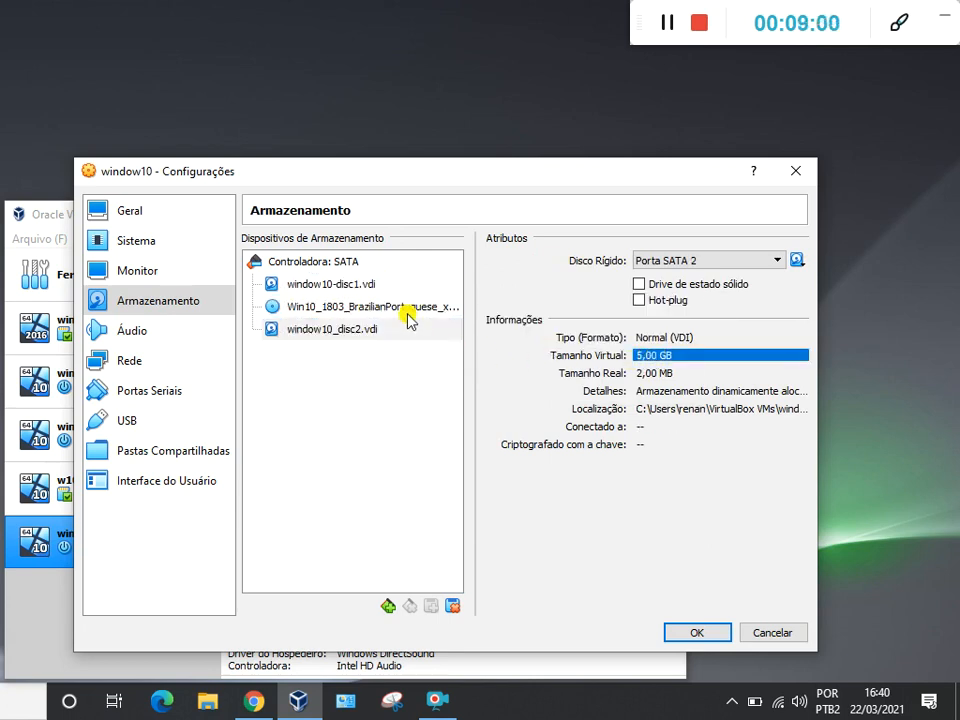
pyautogui.click(384, 284)
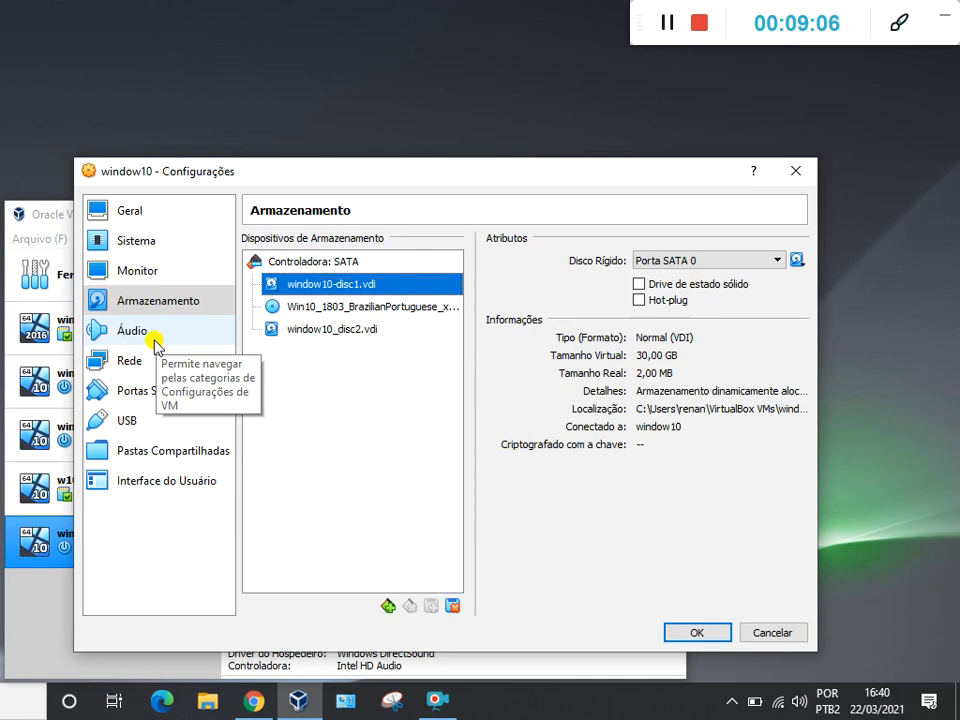
# - Check the network, audio and storage settings, and save the window10 machine's configuration
pyautogui.click(137, 366)
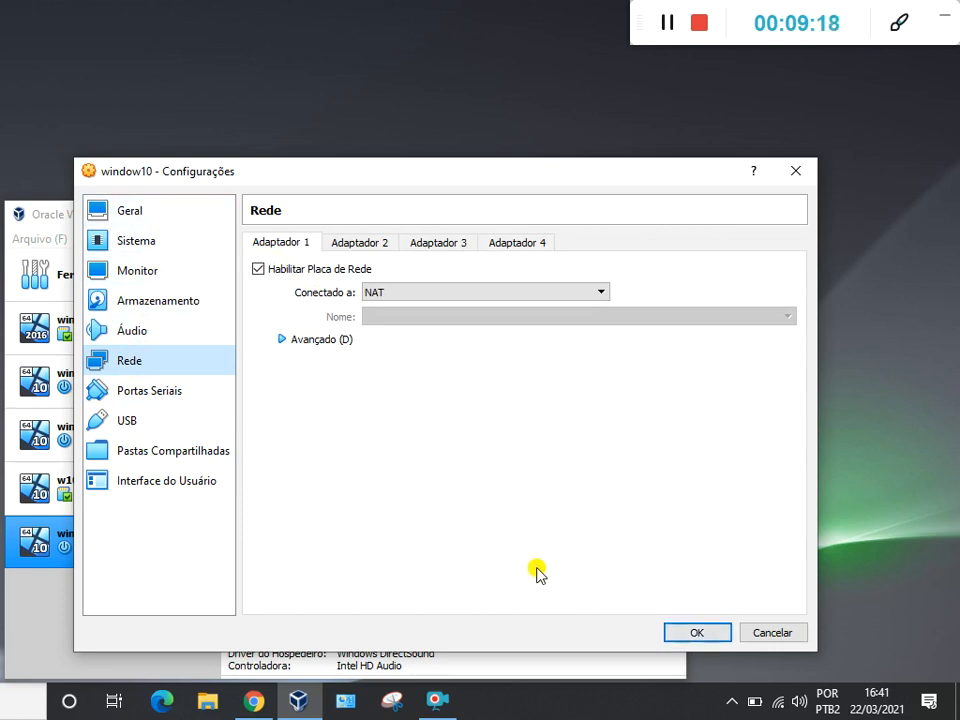
pyautogui.click(193, 320)
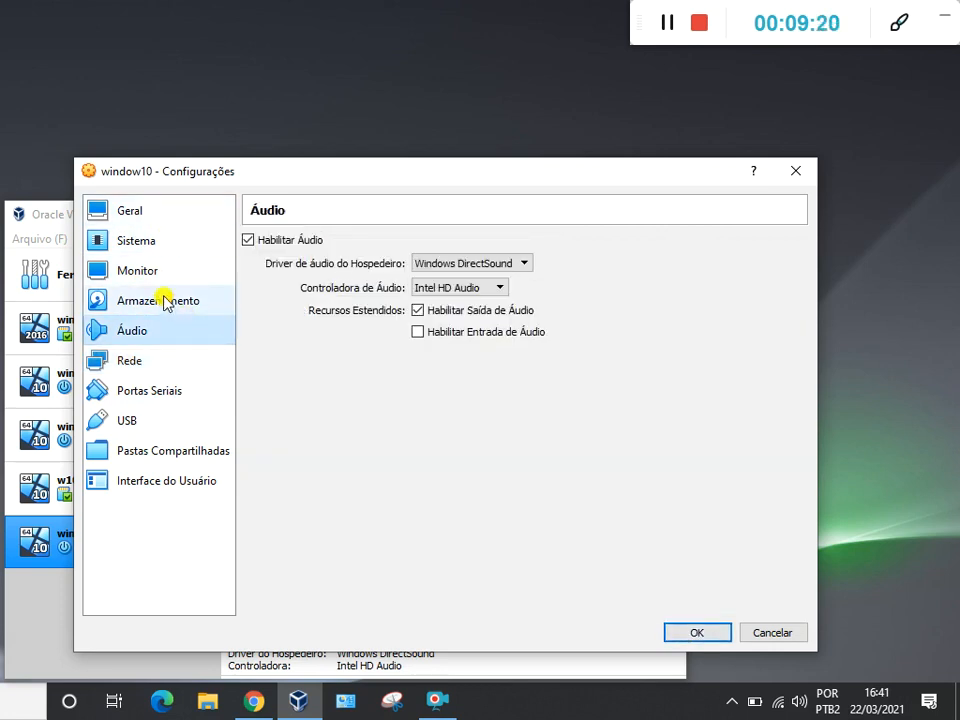
pyautogui.click(222, 301)
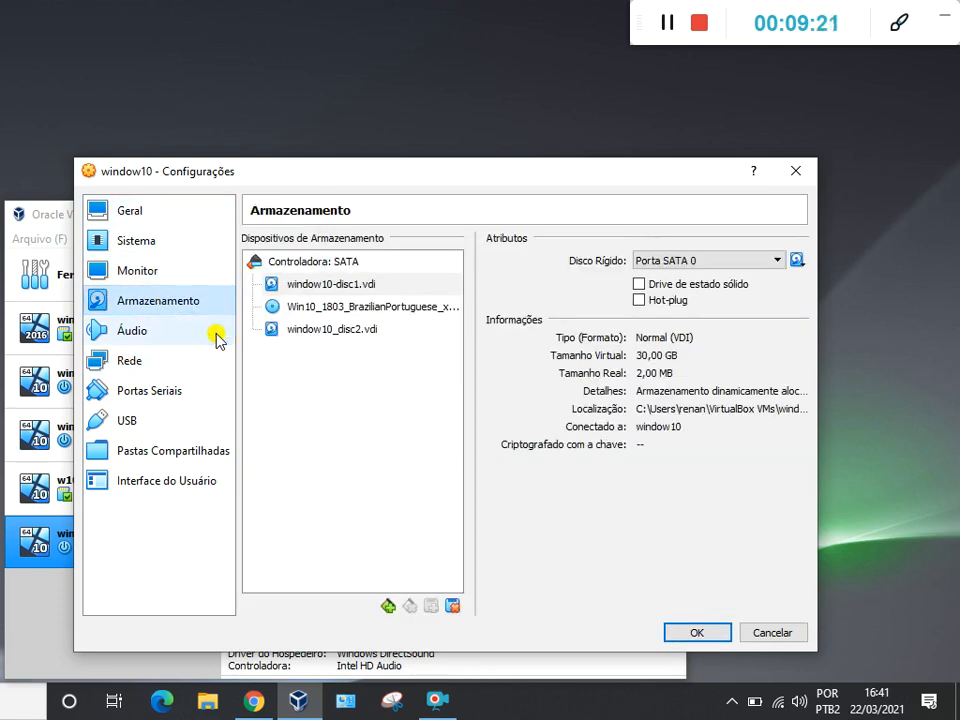
pyautogui.click(697, 631)
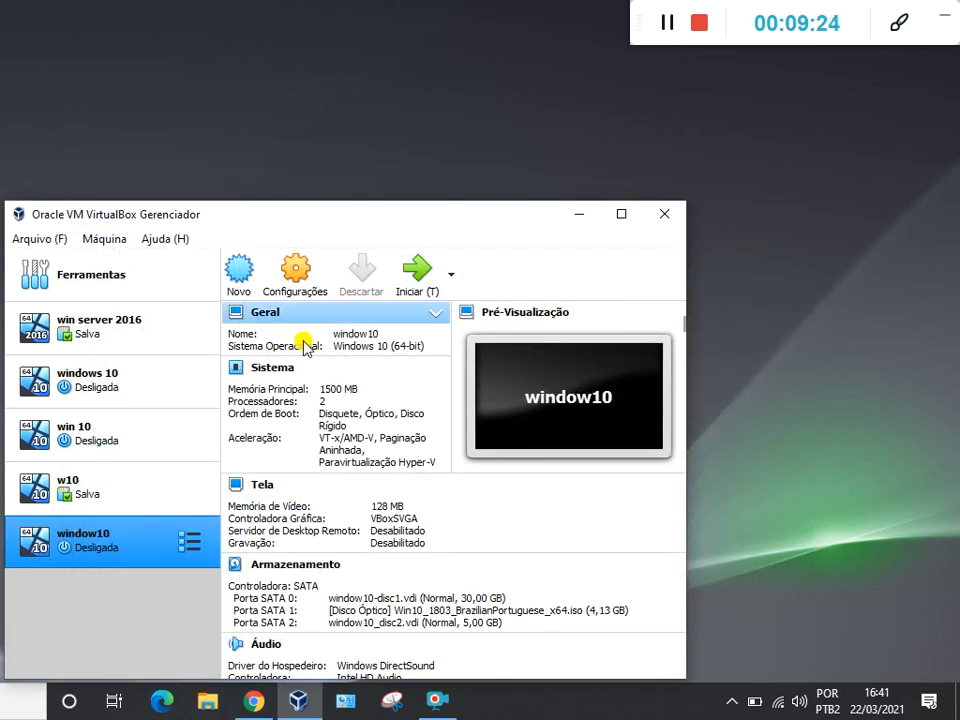